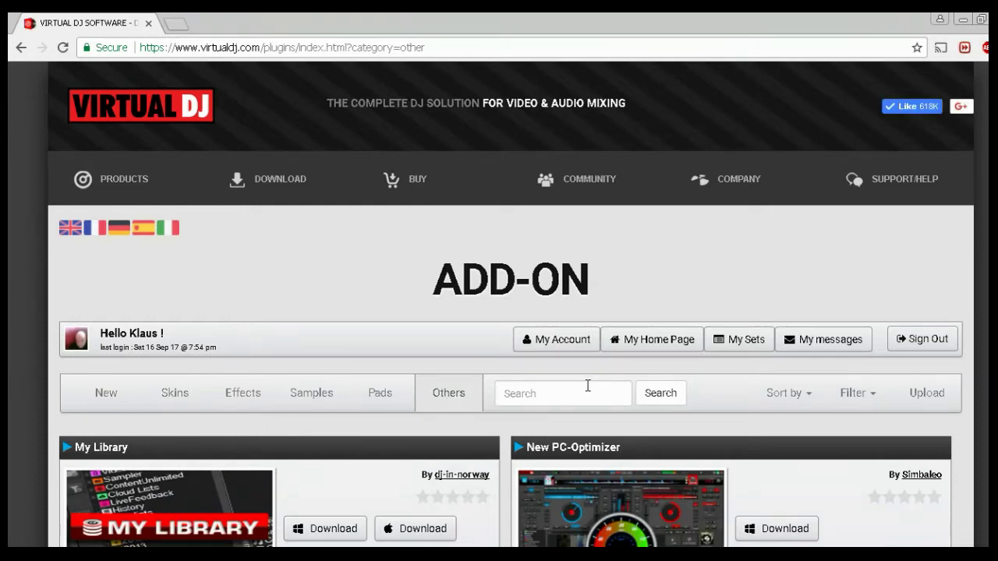
Step: Find the Pads to Keyboard add-on in the Others category and download its Windows version
scroll(510, 304, down, 7)
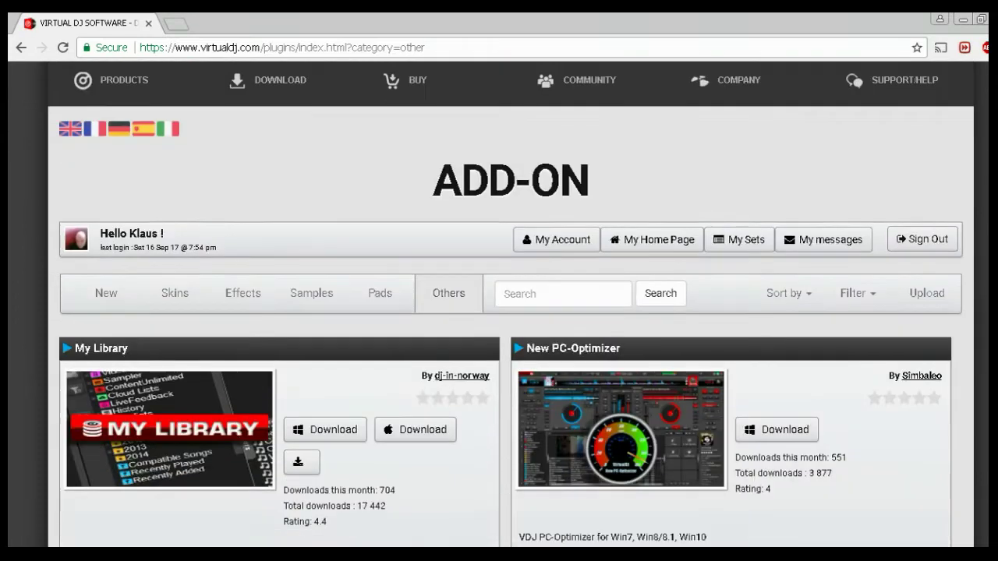
scroll(511, 304, down, 1)
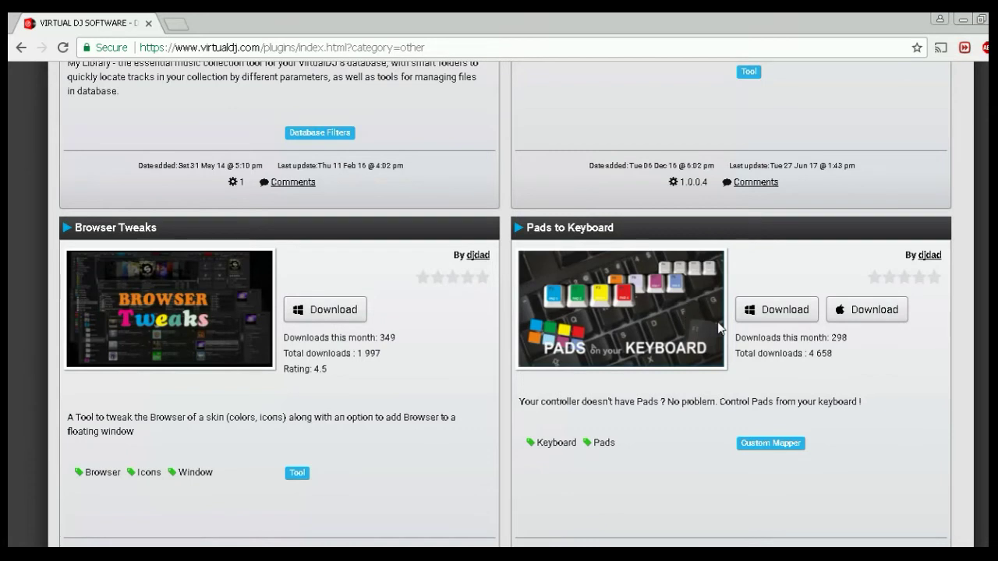
click(749, 320)
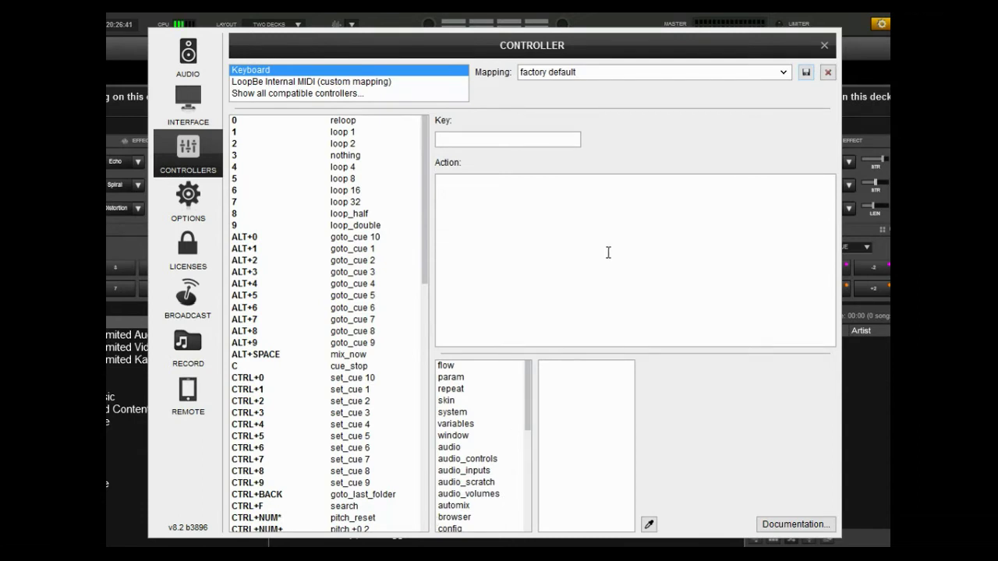
Step: Set the Keyboard controller's mapping to Pads
click(783, 75)
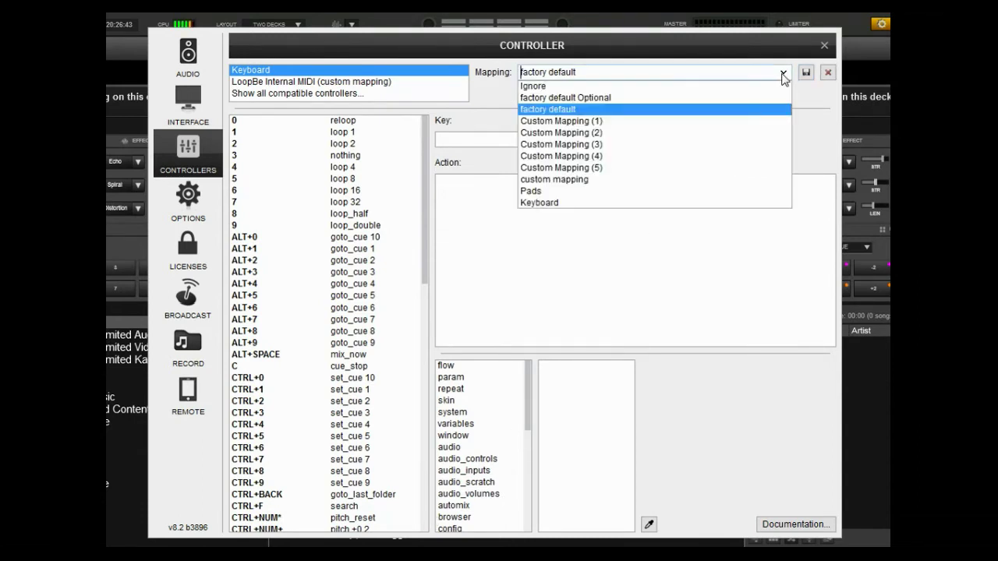
click(699, 192)
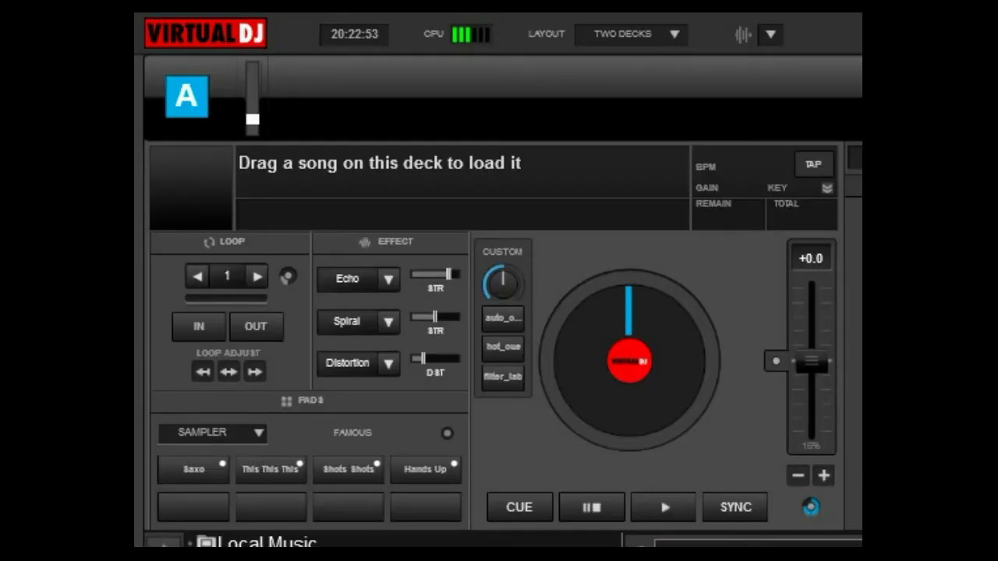
Step: Trigger the Saxo and This This This sampler pads on deck A from the keyboard
key(1)
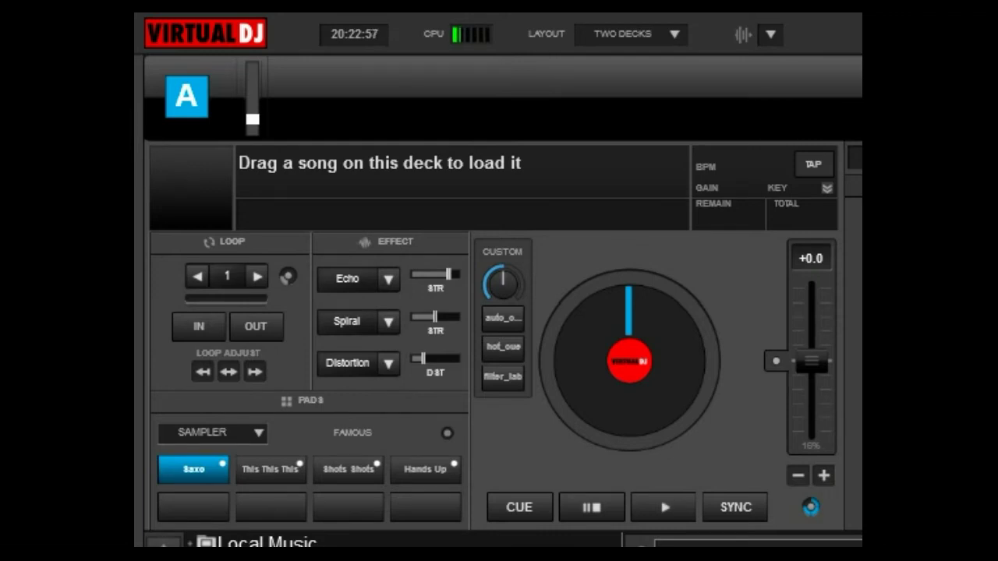
key(2)
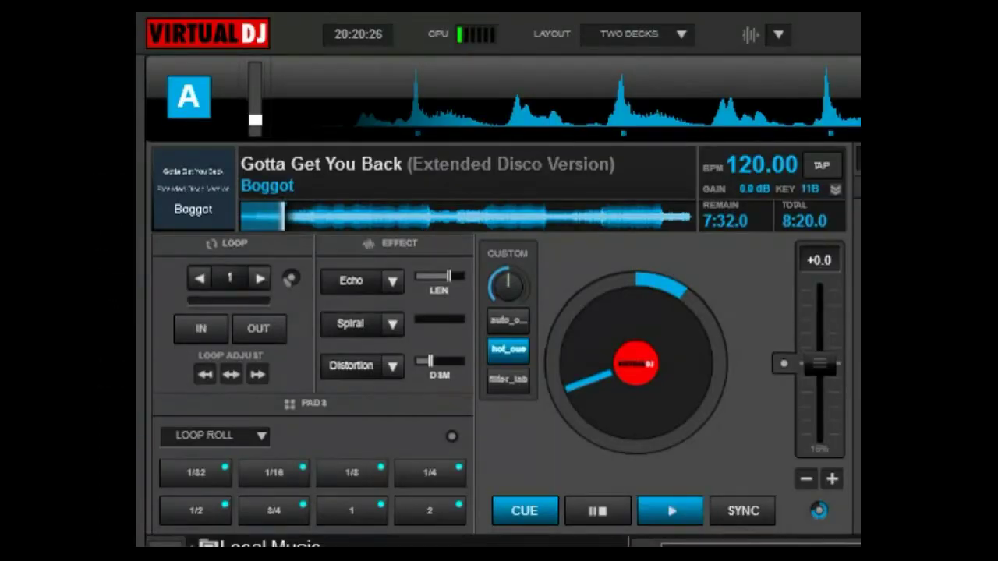
Step: Play the track on deck A and trigger the 1/8, 1/2 and 3/4 Loop Roll pads from the keyboard
key(space)
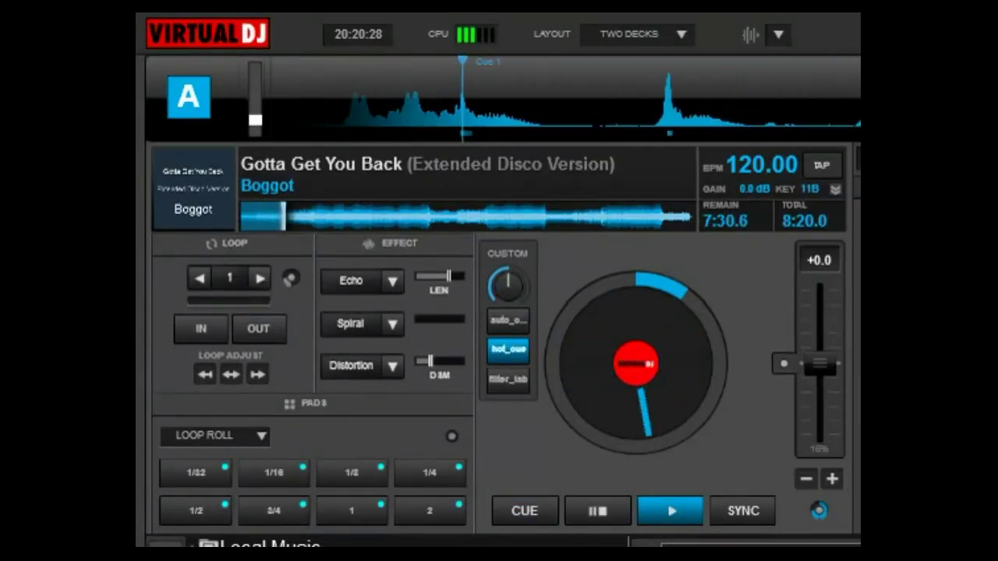
key(3)
key(3)
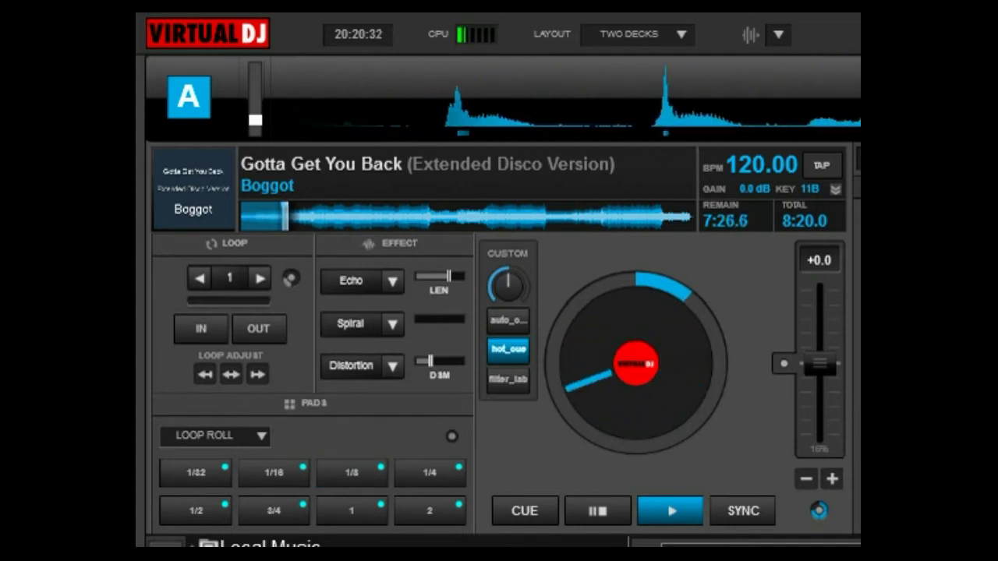
key(5)
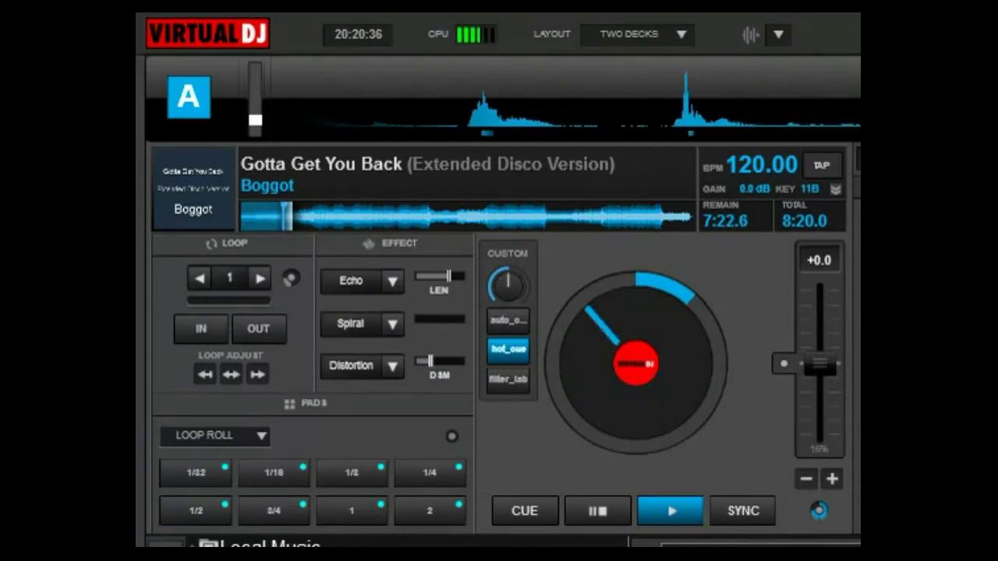
key(6)
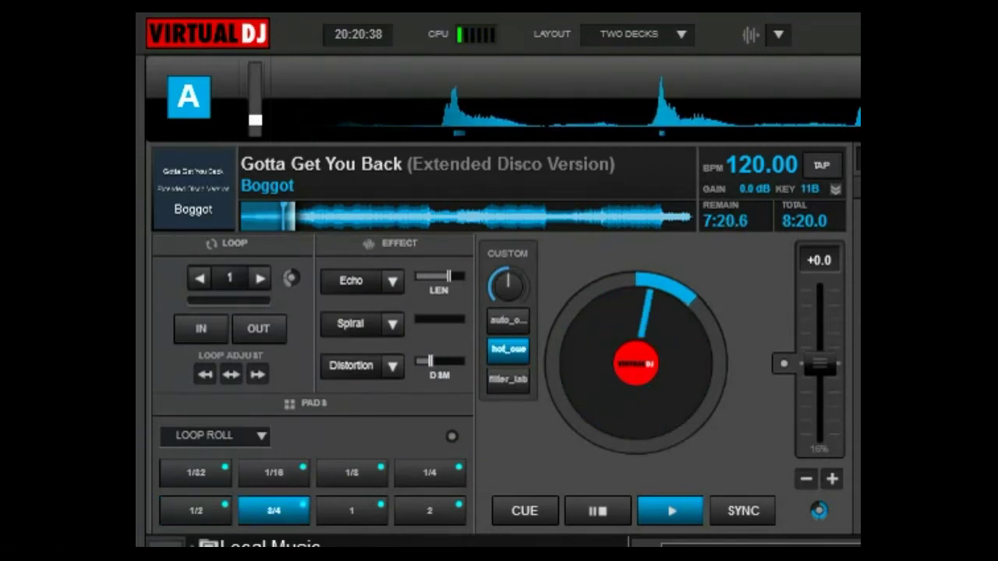
key(6)
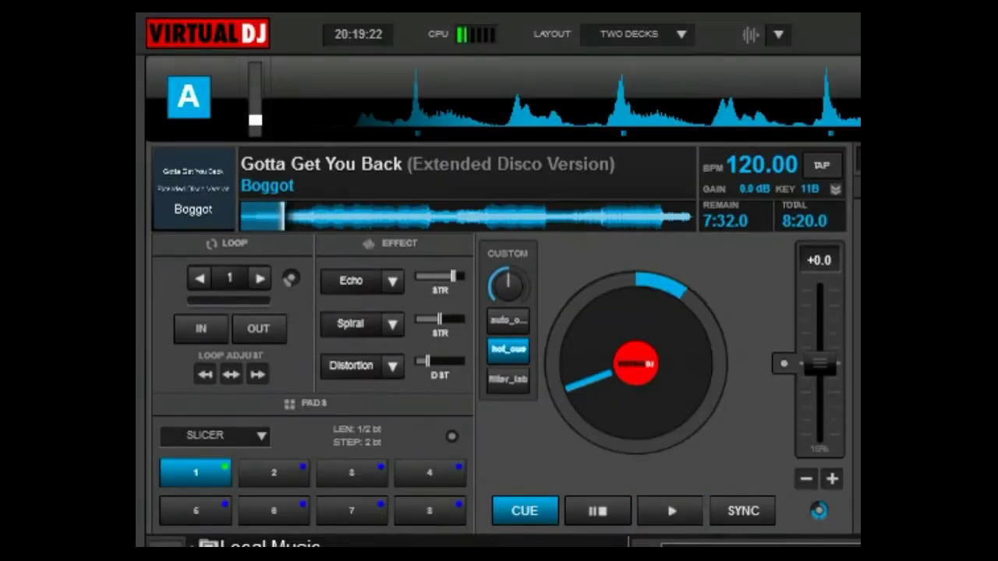
Step: Start the deck A track from its cue point, once with the Slicer pads and once with the Beatjump pads
key(space)
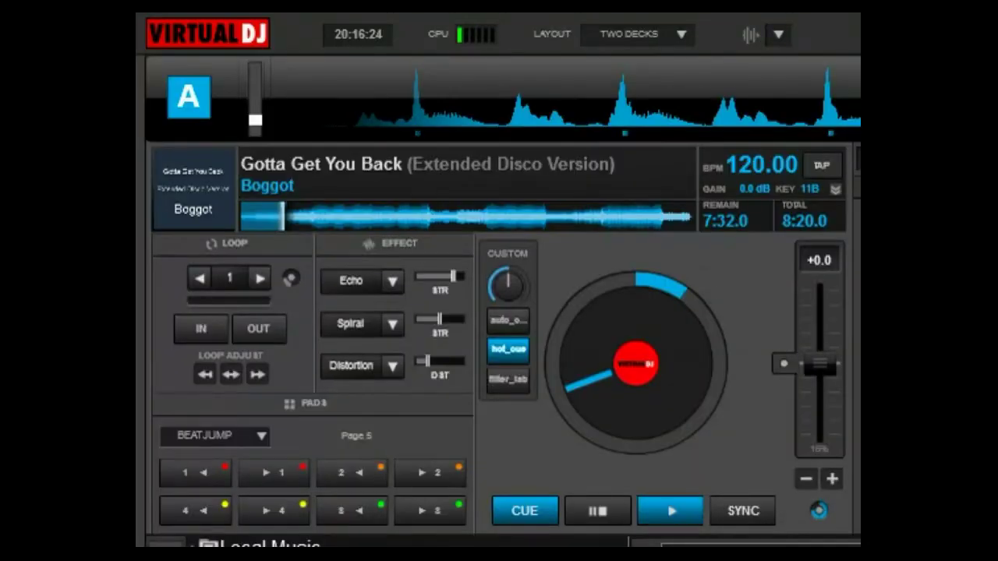
key(space)
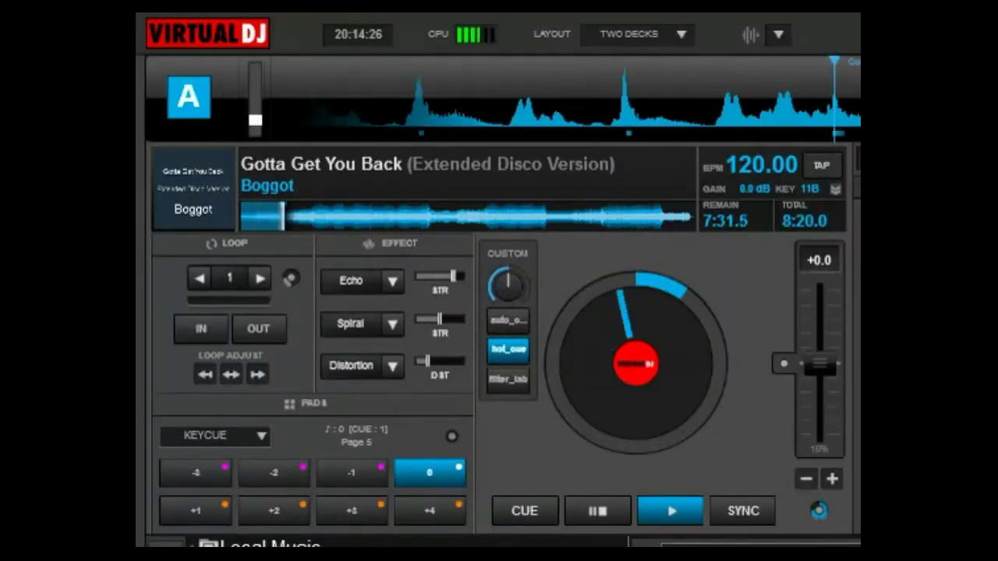
Step: Play the cue point at -3, -2, -1 and 0 with the Keycue pads, and alternate between +1 and 0
key(1)
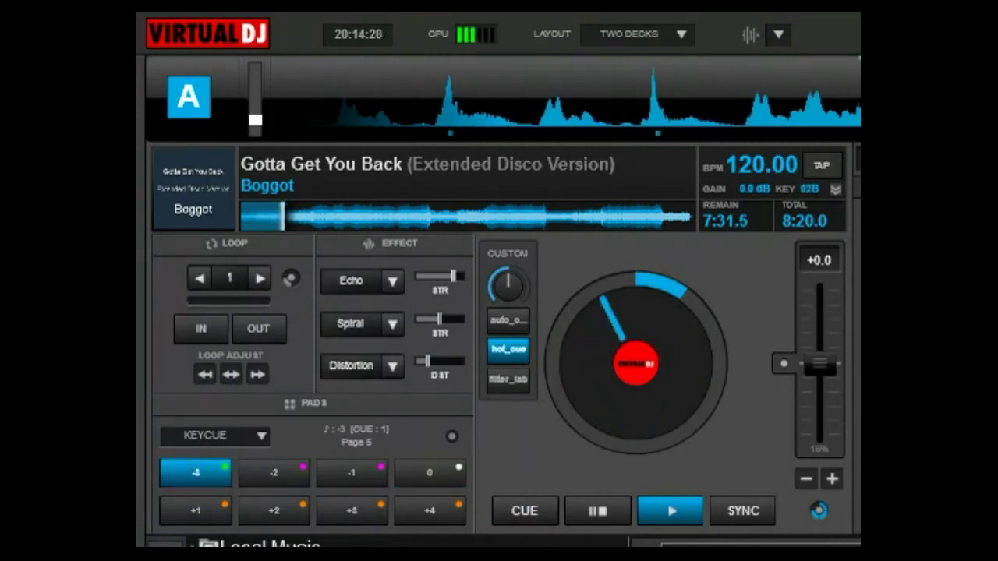
key(2)
key(3)
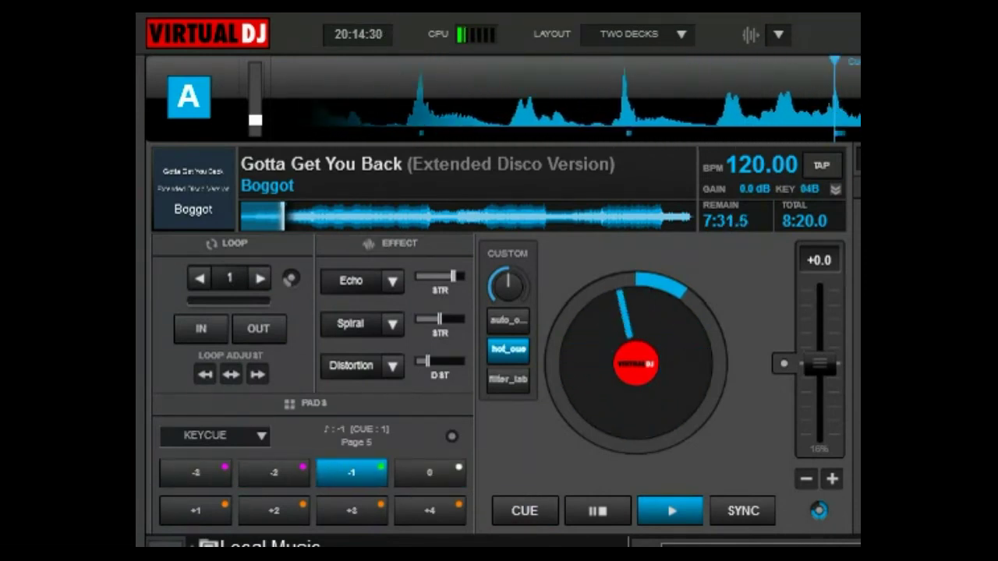
key(4)
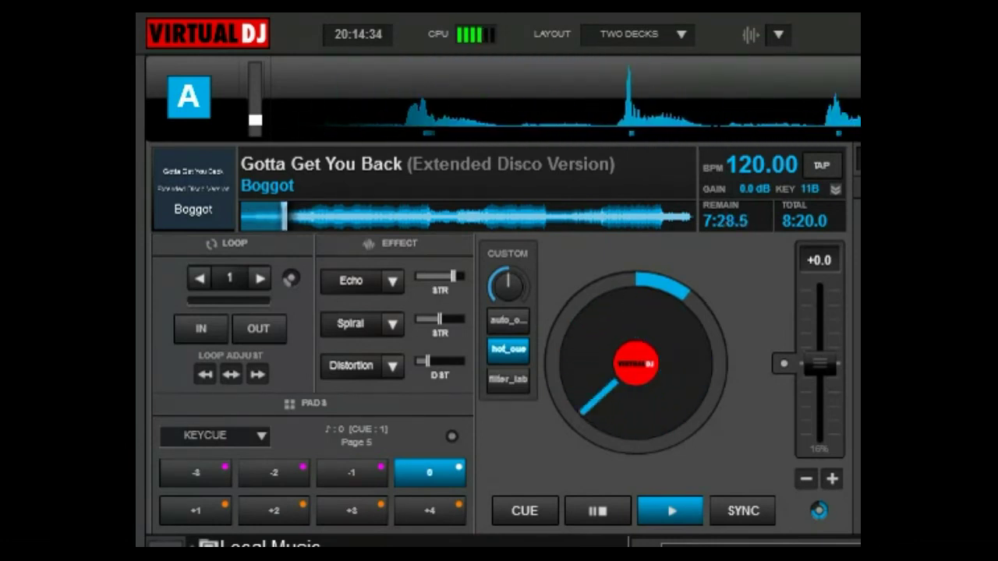
key(5)
key(4)
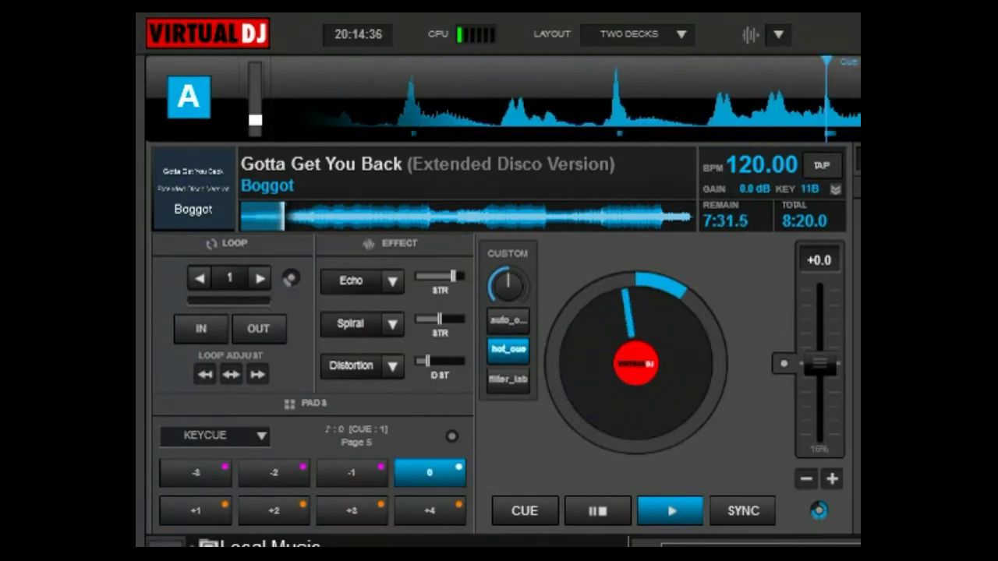
key(5)
key(4)
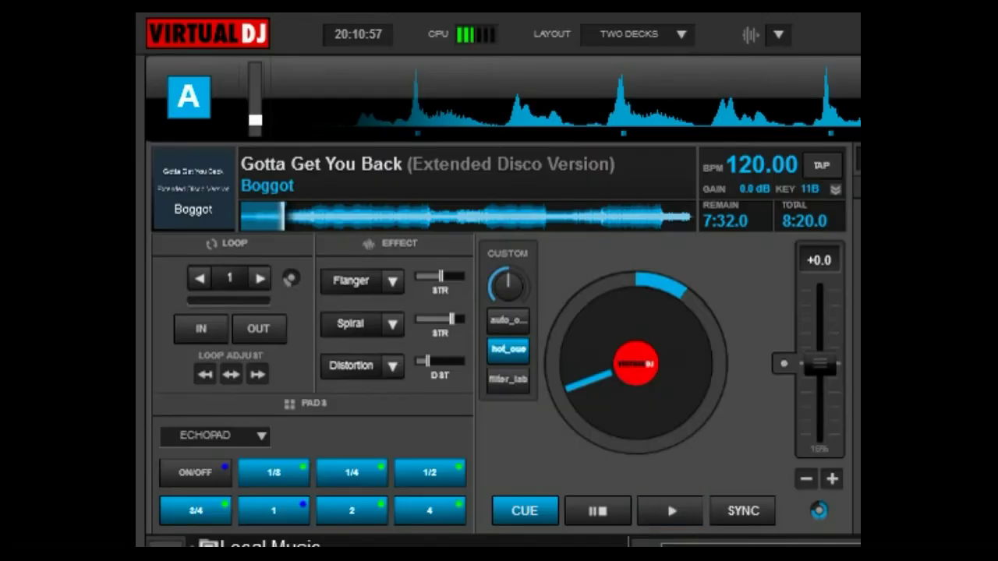
Step: Play the deck A track and toggle the Echopad echo on and off at the 1/8 and 1/4 lengths
key(space)
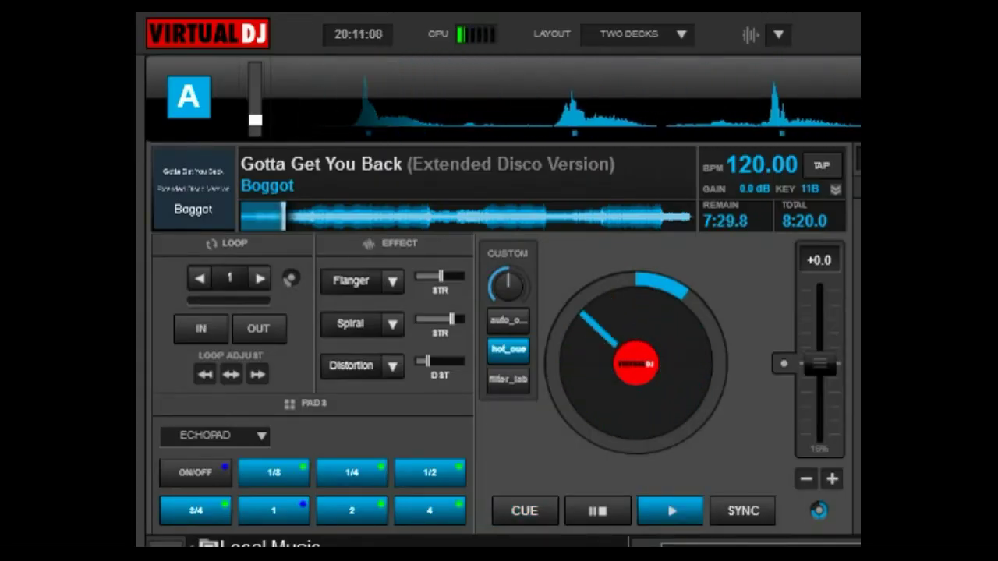
key(1)
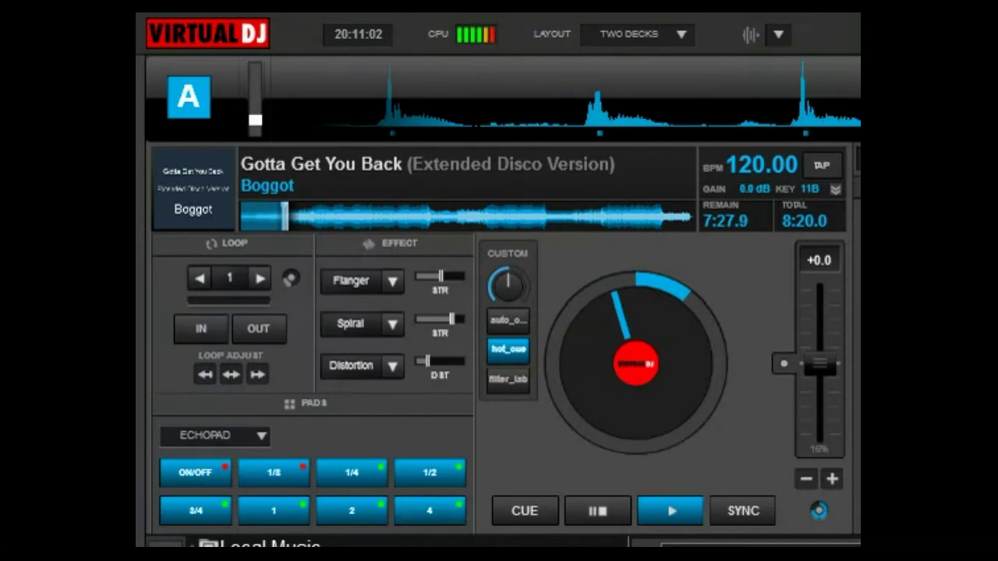
key(1)
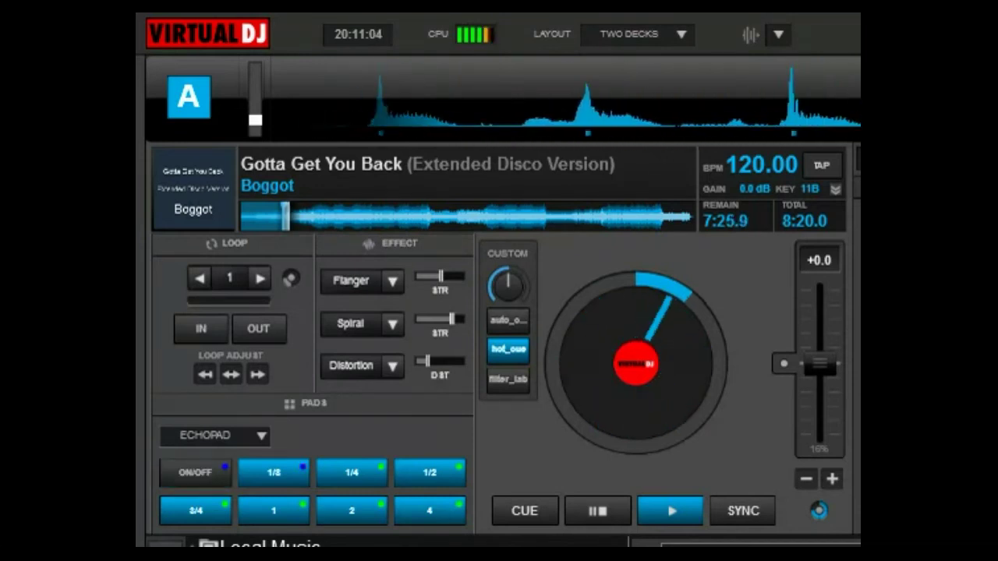
key(3)
key(1)
key(1)
key(1)
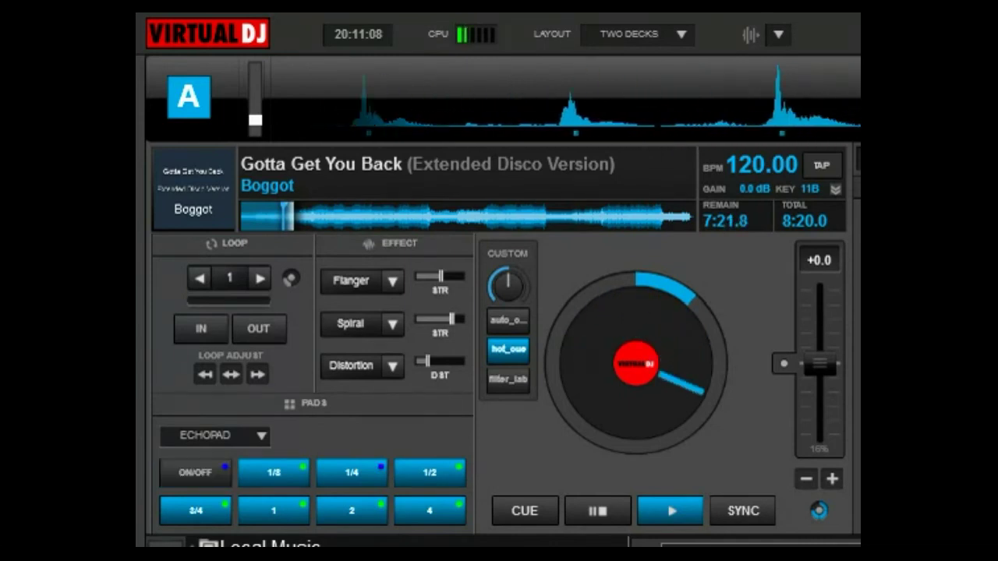
Step: Toggle the Echopad echo on and off at 1/2 and 3/4, and turn it on at length 1
key(4)
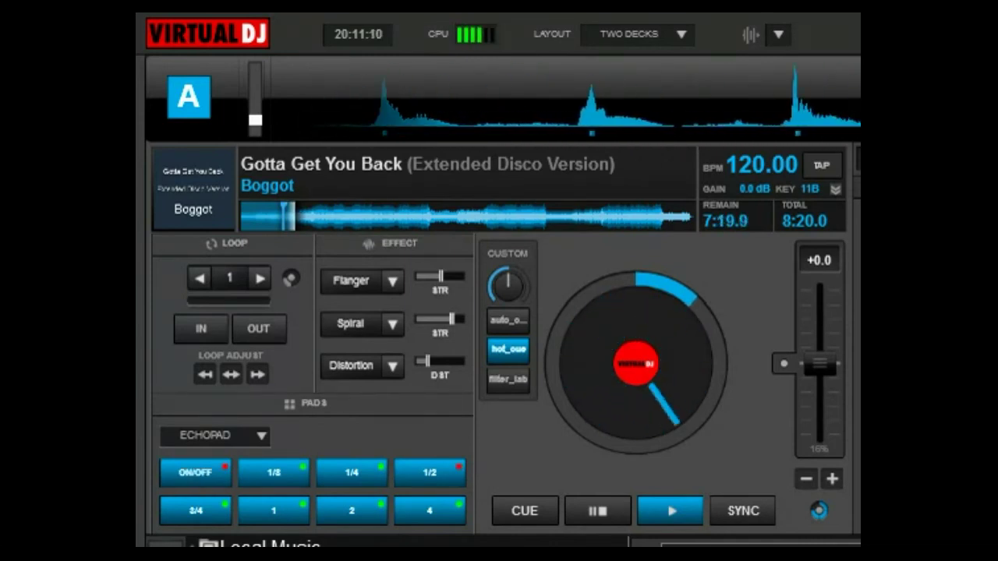
key(4)
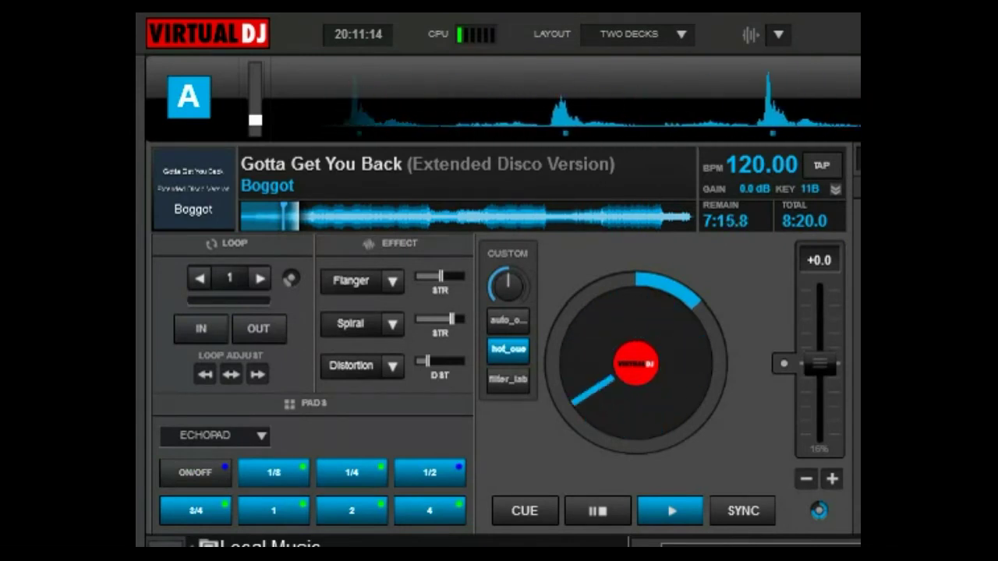
key(5)
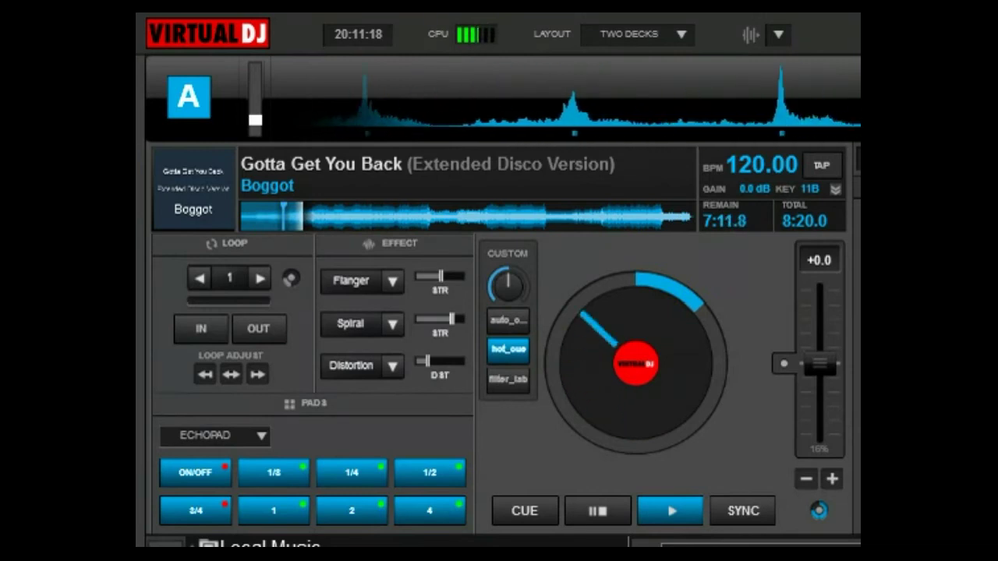
key(1)
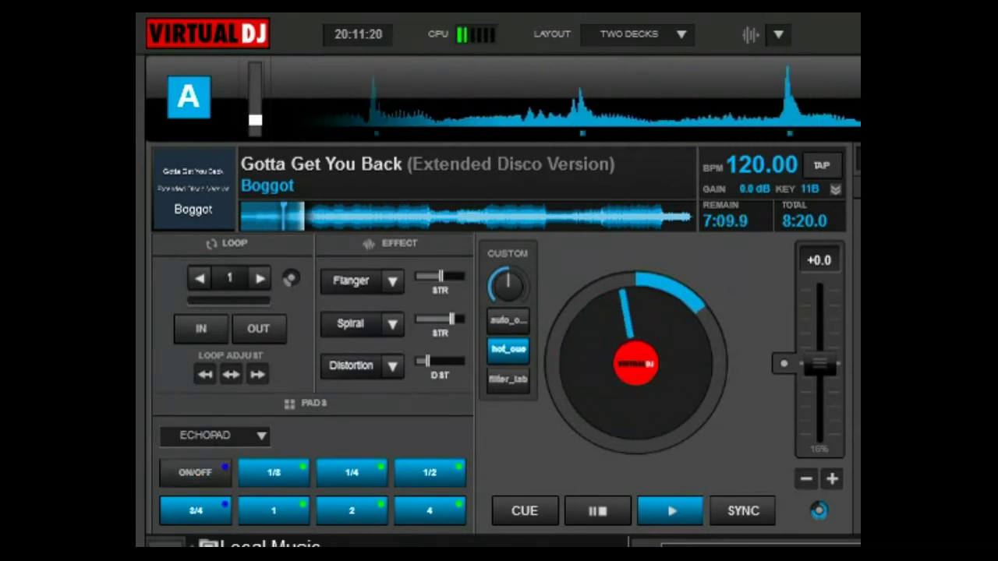
key(6)
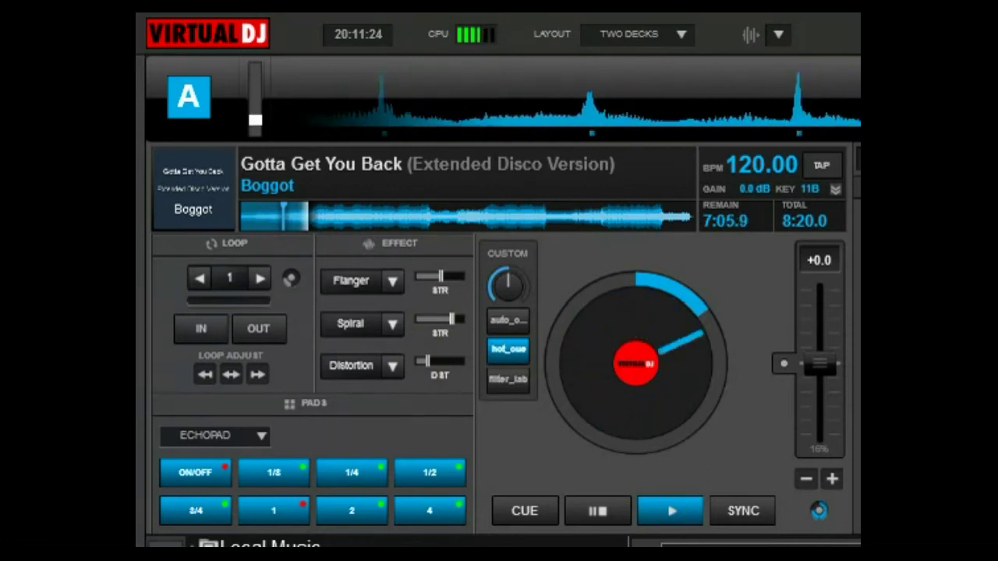
key(space)
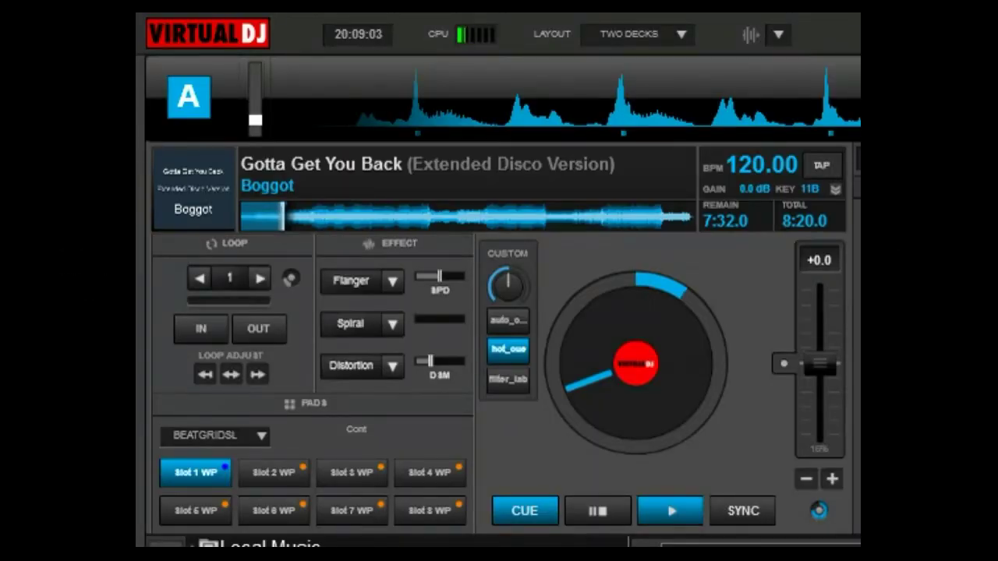
Step: Start the deck A track from its cue point with the Beatgrid slot pads
key(space)
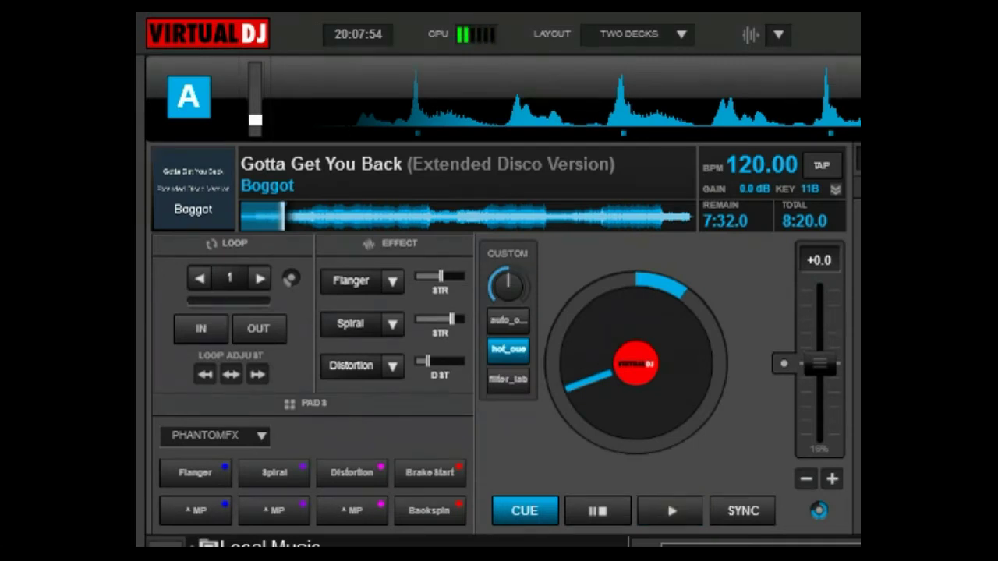
Step: Play the deck A track and toggle the PhantomFX Flanger, Spiral and Distortion pads on and off one after another
key(space)
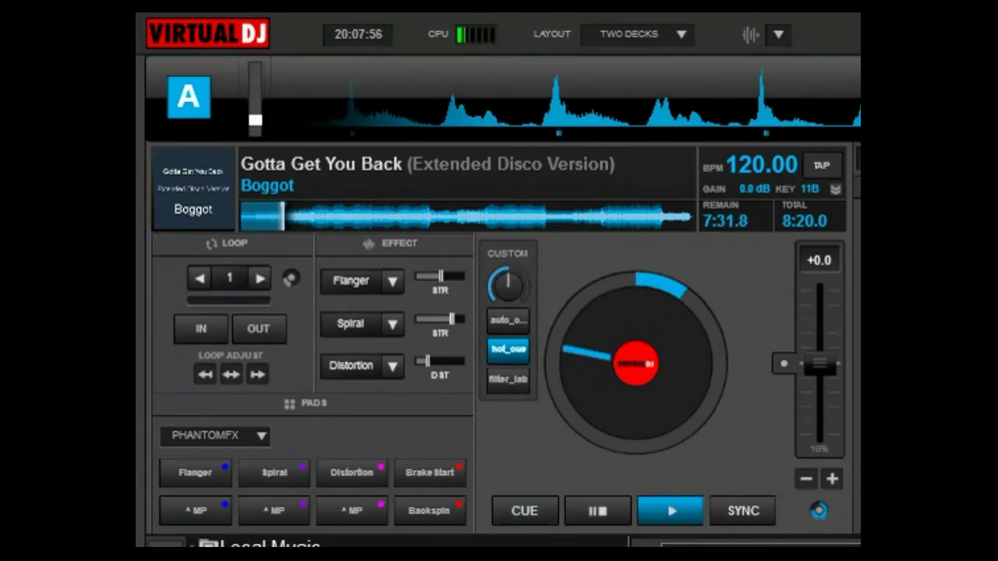
key(1)
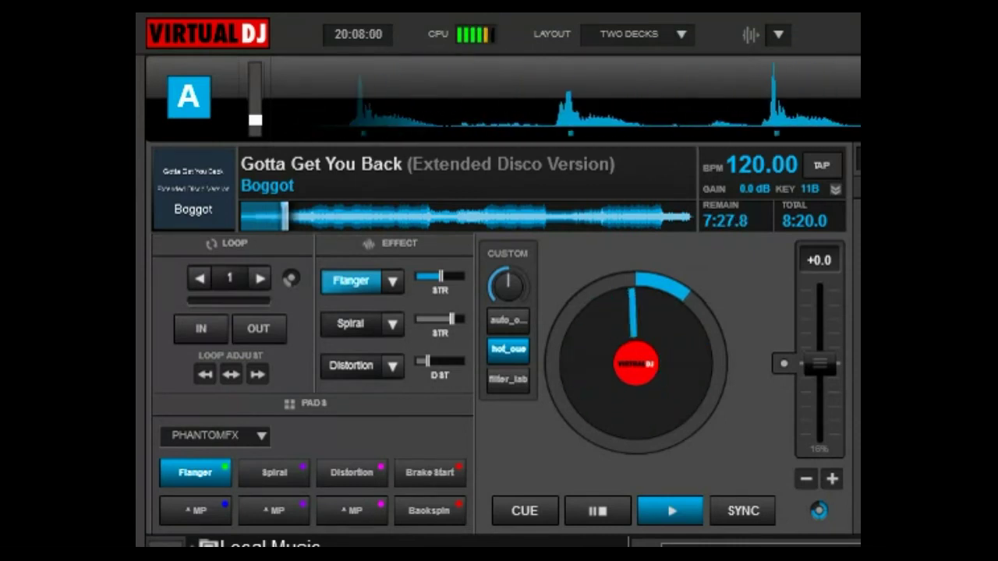
key(1)
key(2)
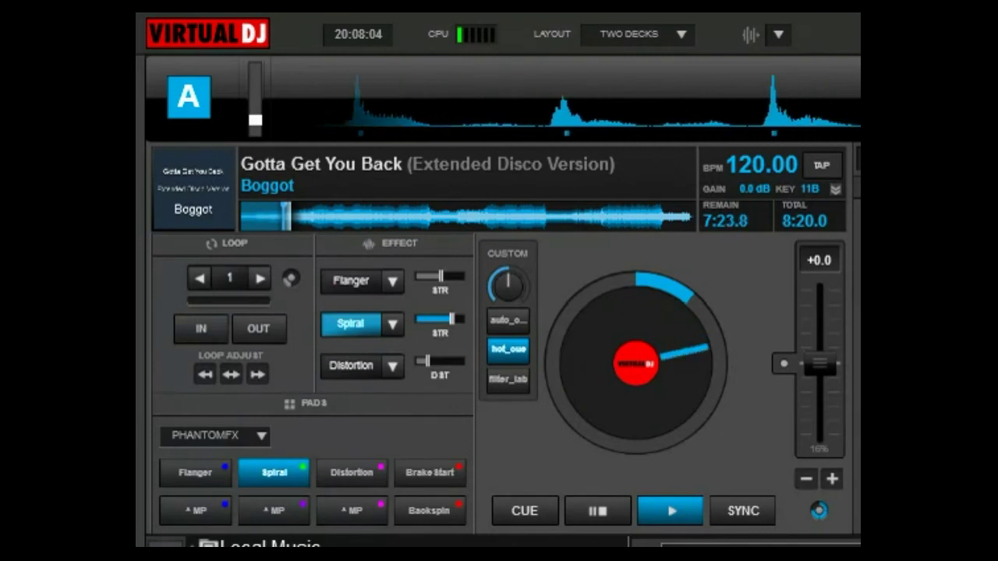
key(2)
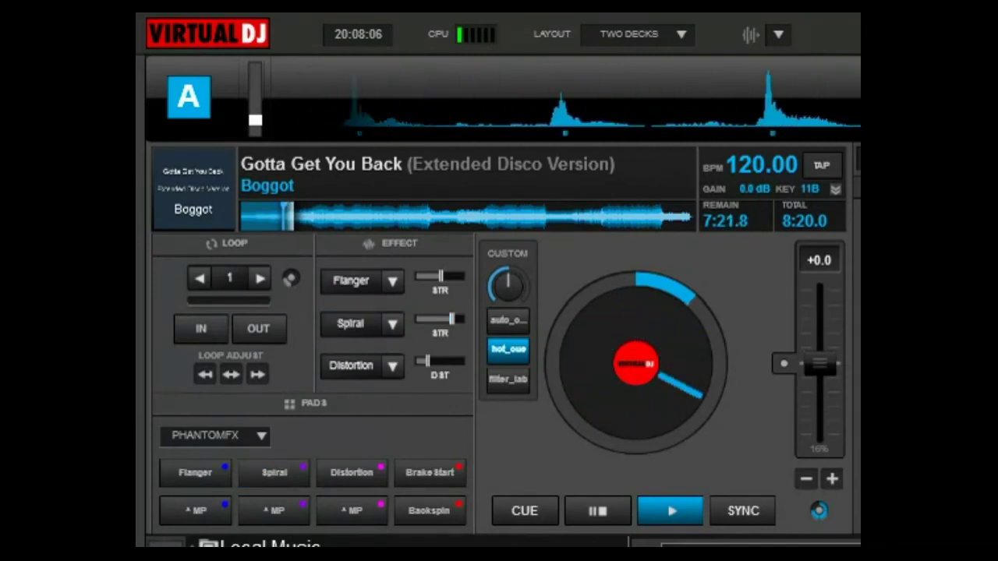
key(3)
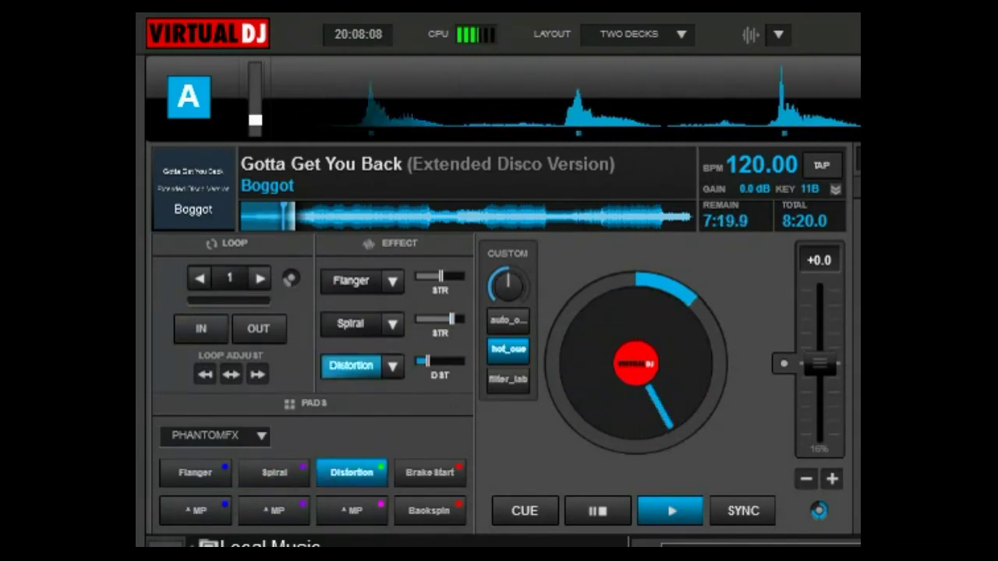
key(3)
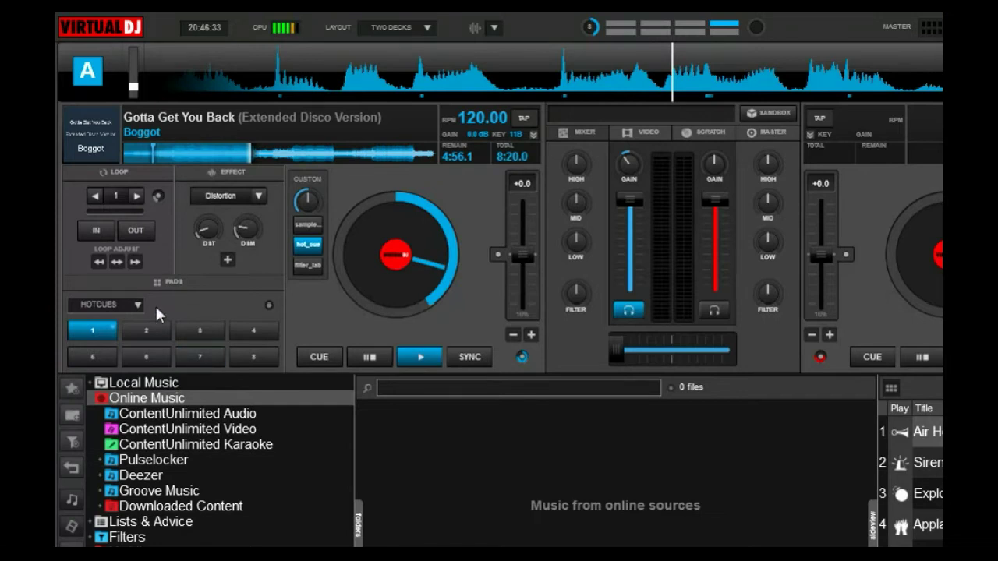
Step: Create a new pad page named "Eff + samp" in the Pads Editor
click(138, 304)
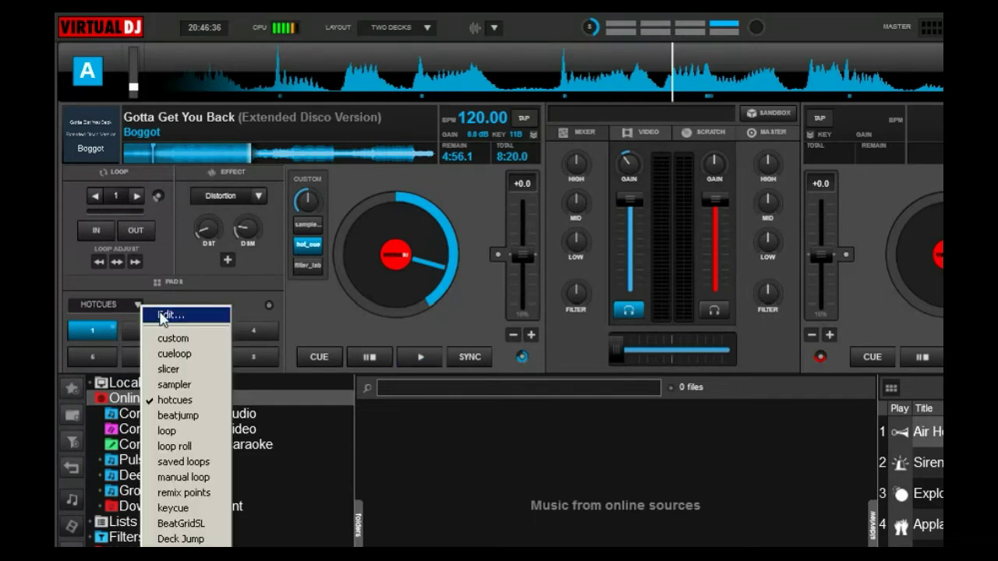
click(161, 316)
drag(477, 149, 300, 79)
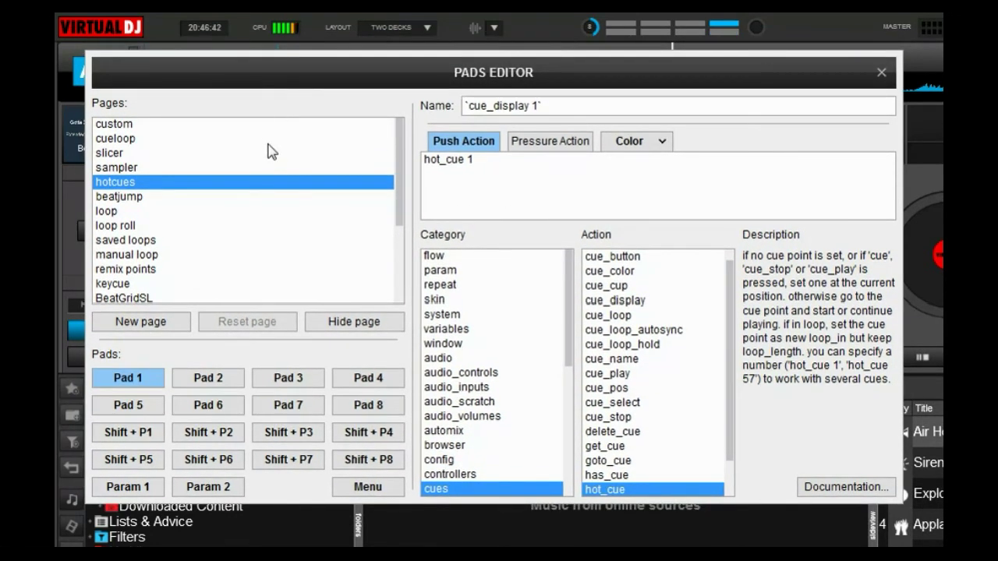
click(162, 322)
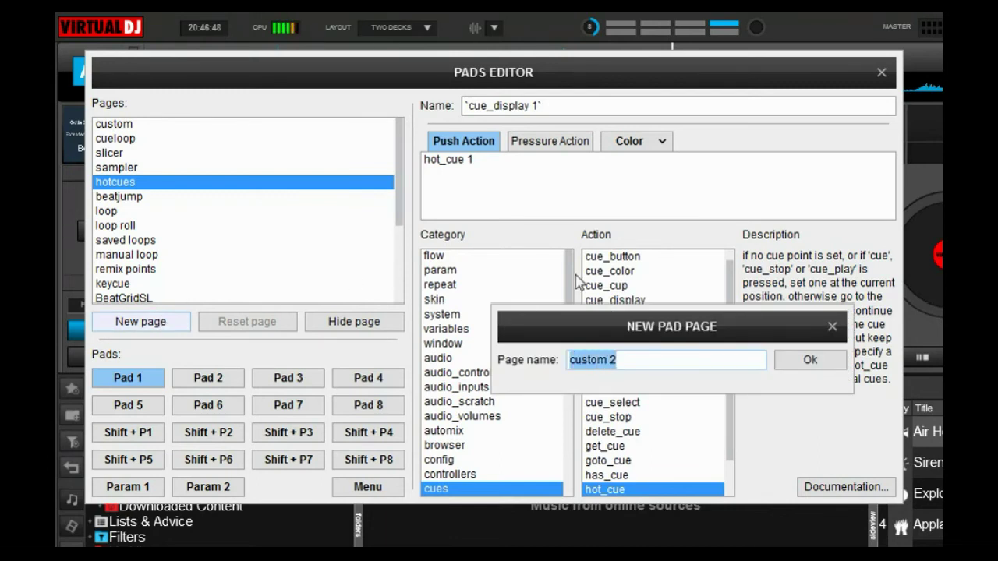
text(Eff + samp)
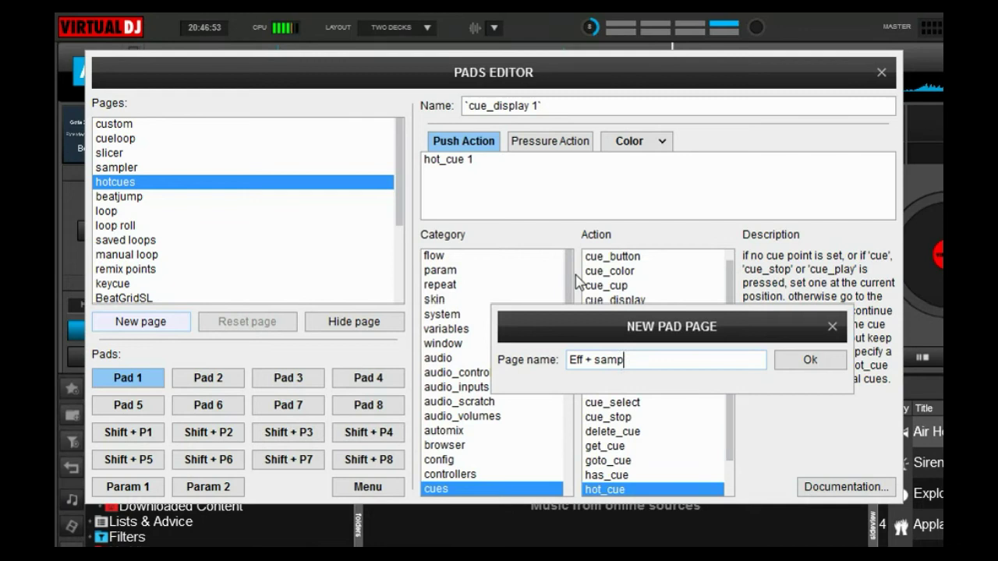
click(811, 361)
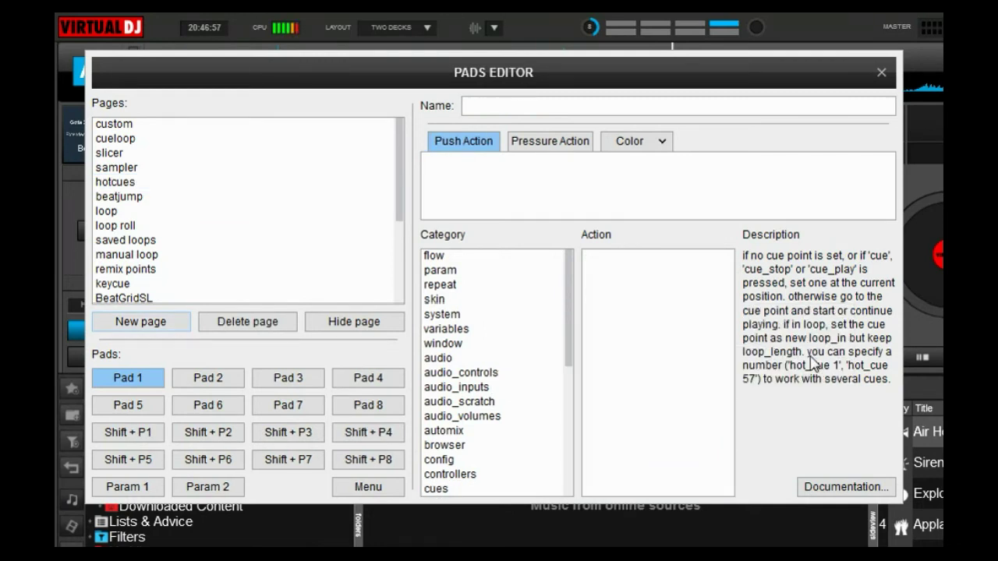
Step: Set Pad 1's push action to "effect 'echo' slider 1 50% & effect_active 'echo' while_pressed" and name it Echo
click(446, 173)
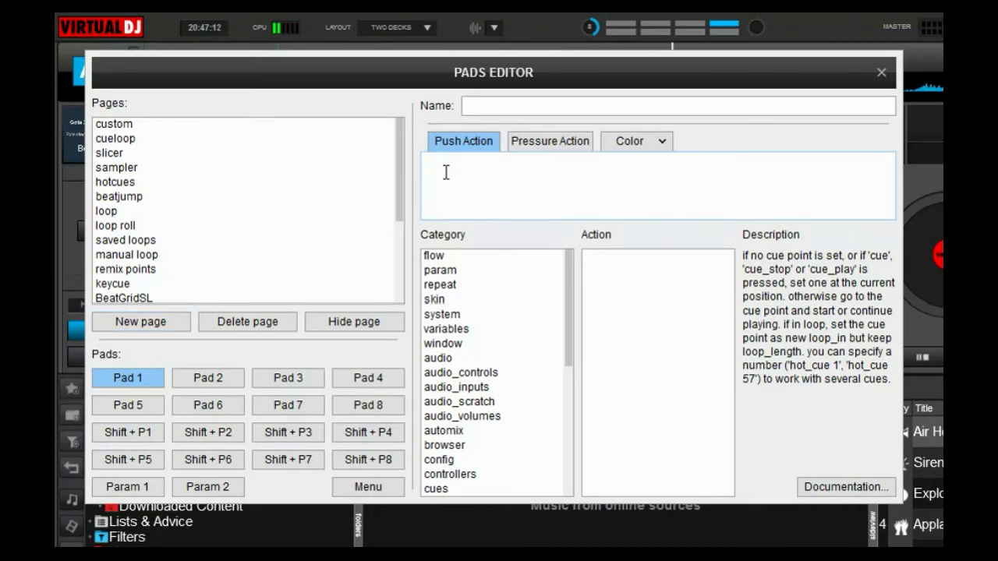
text(effect 'echo' slider 1 50% & effect_active 'echo' while_pressed)
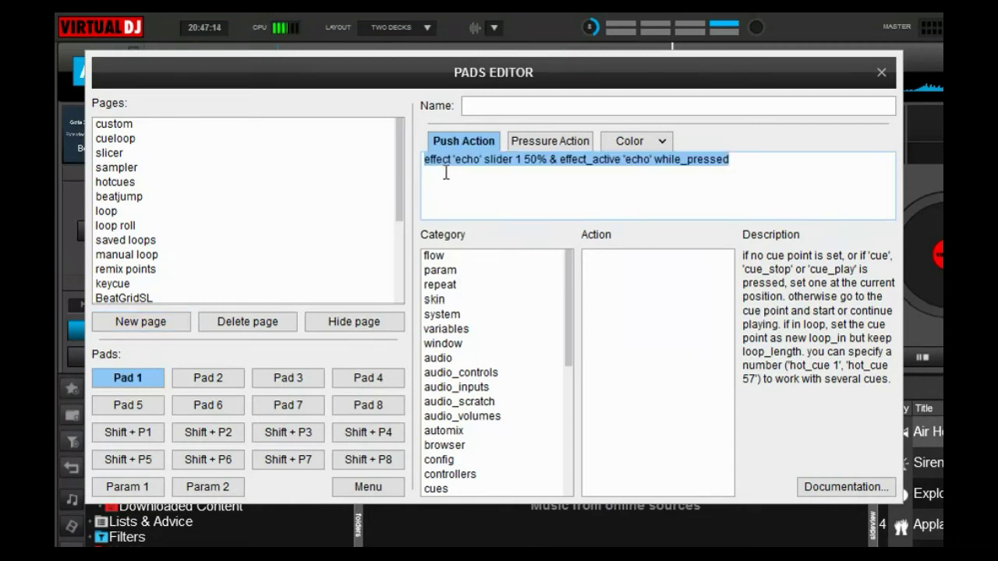
click(496, 109)
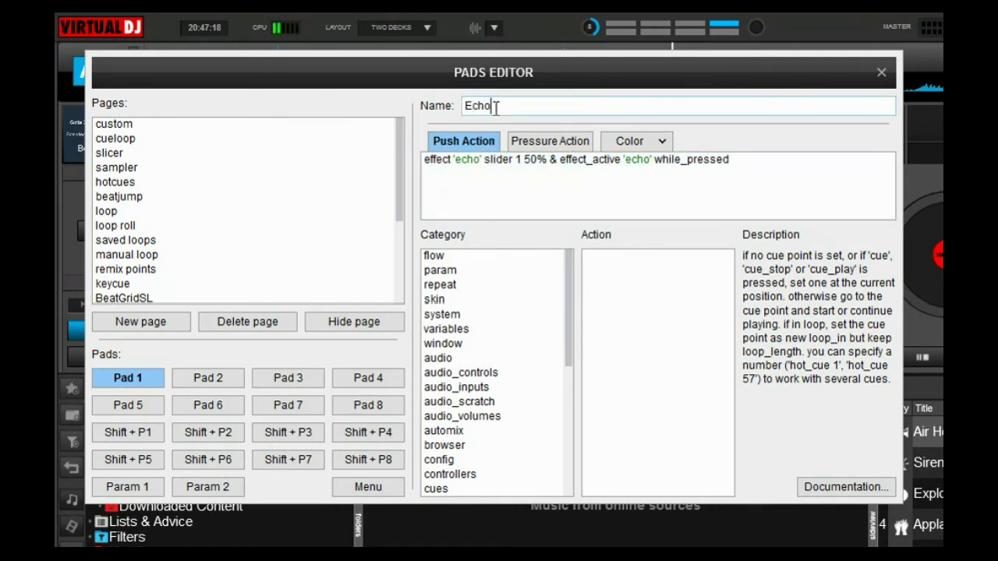
Step: Set Pad 2's push action to "effect 'flanger' slider 1 60% & effect_active 'flanger' while_pressed" and name it Flanger
click(223, 380)
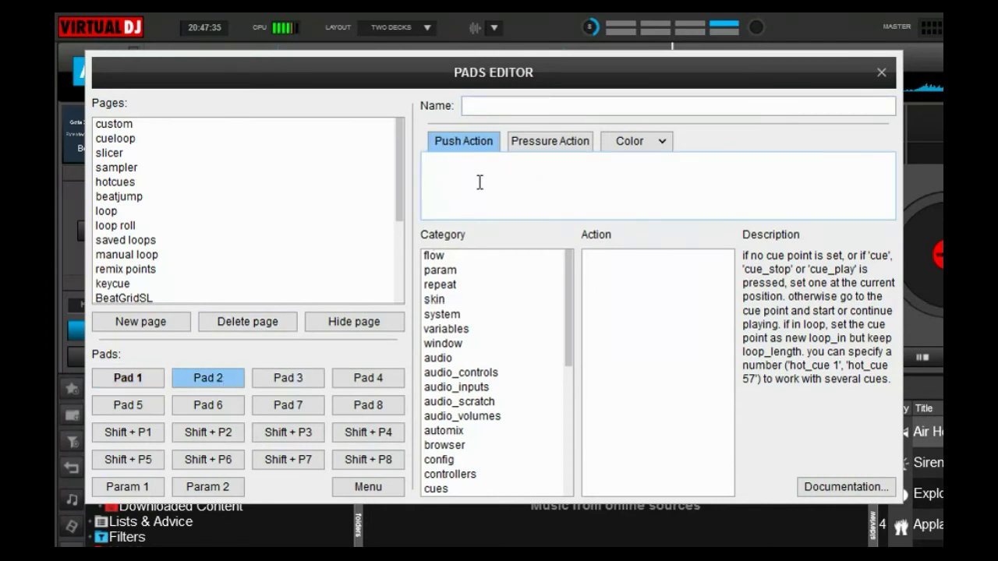
text(effect 'flanger' slider 1 60% & effect_active 'flanger' while_pressed)
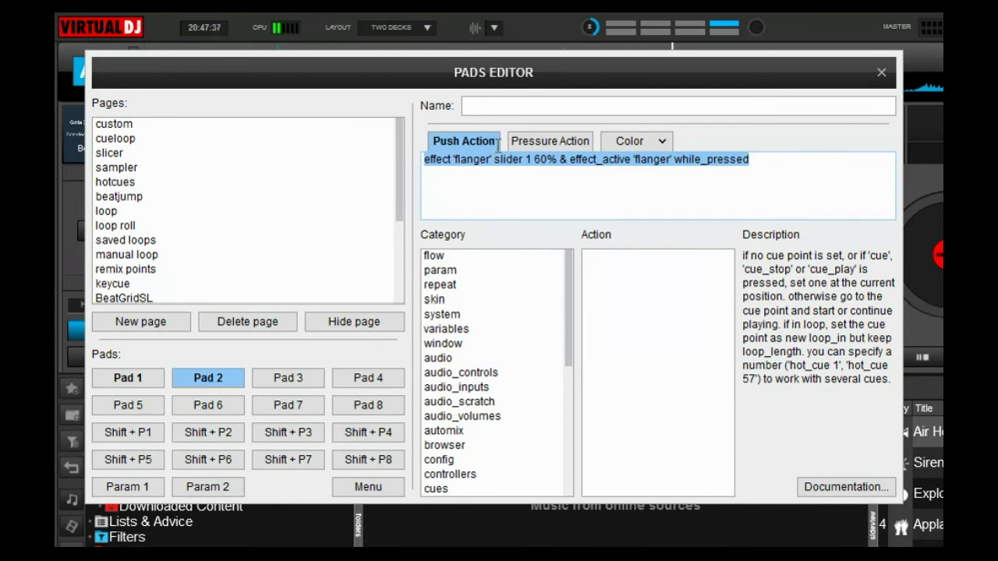
click(524, 104)
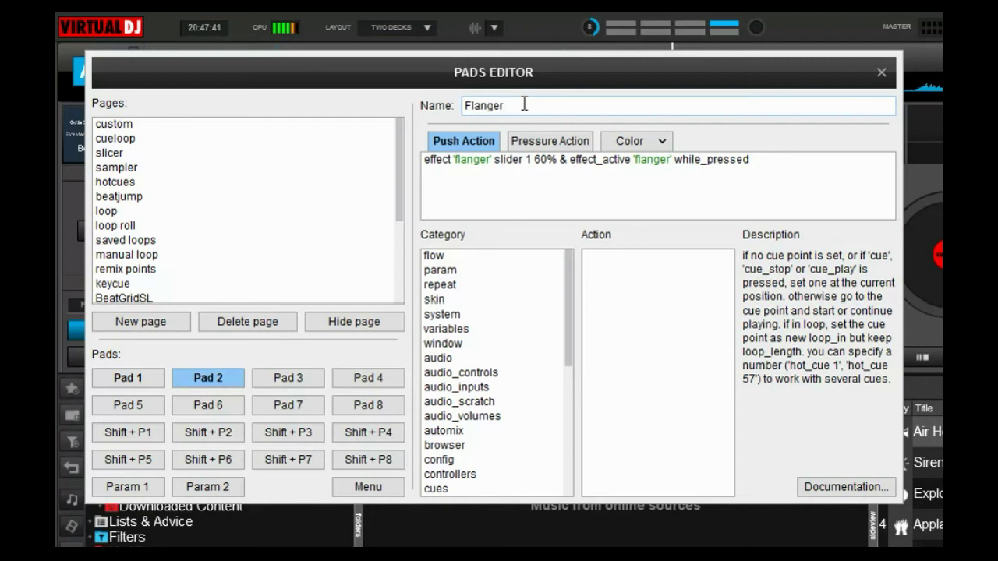
Step: Set Pad 3's push action to "effect 'phaser' slider 1 80% & effect_active 'phaser' while_pressed" and name it Phaser
click(303, 379)
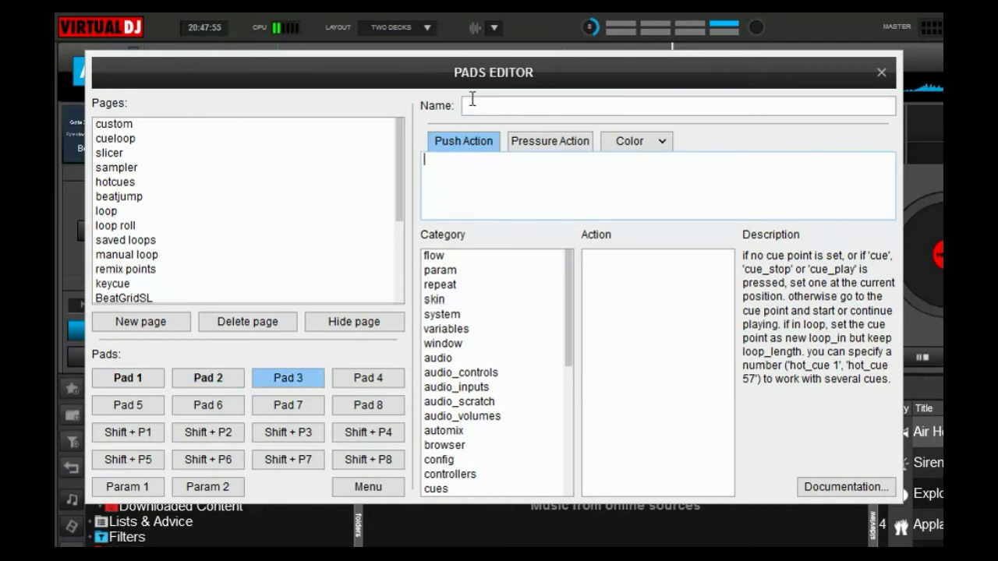
text(effect 'phaser' slider 1 80% & effect_active 'phaser' while_pressed)
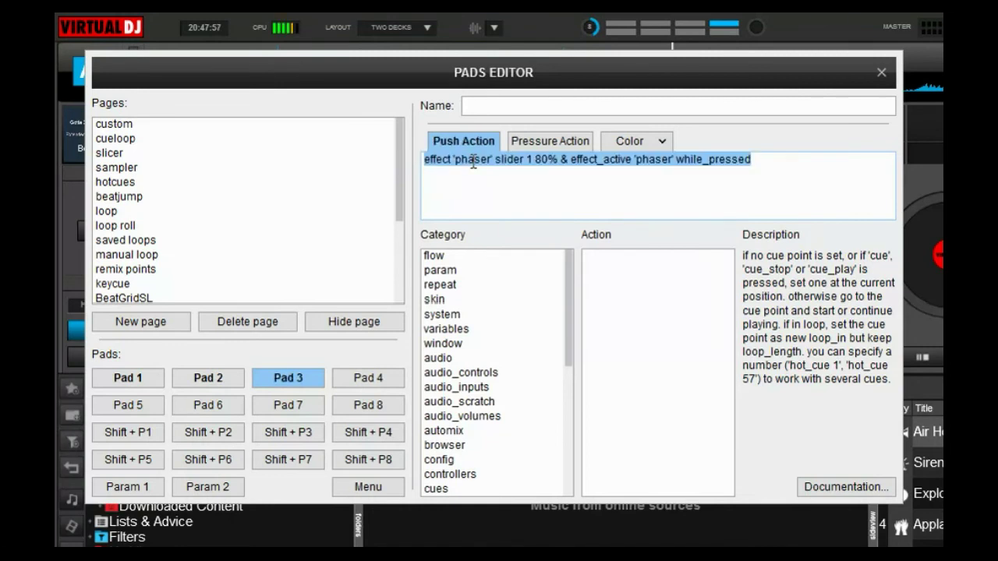
click(566, 106)
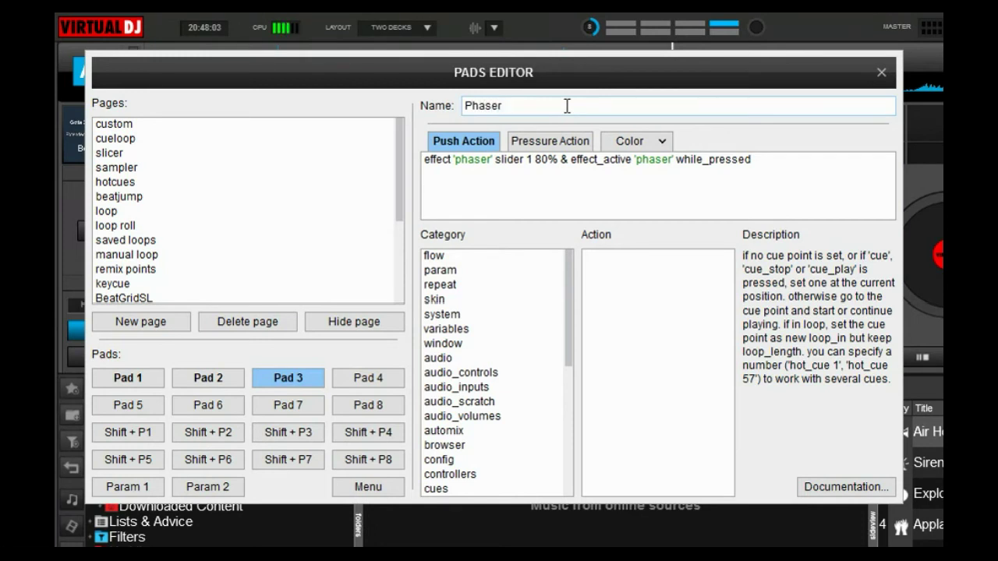
Step: Set Pad 4's push action to "effect 'distortion' slider 1 10% & effect 'distortion' slider 2 20% & effect_active 'distortion' while_pressed" and name it Dist
click(375, 382)
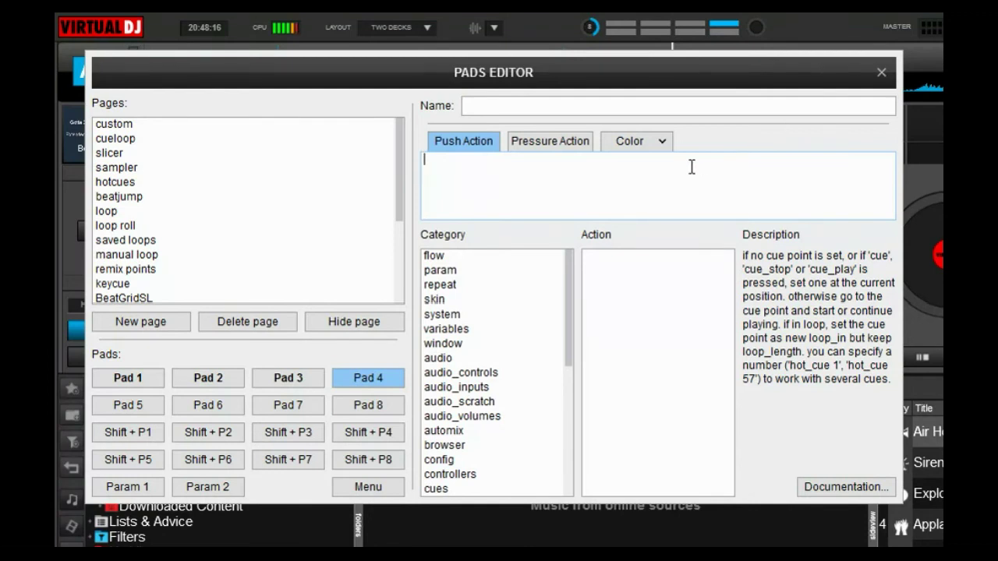
text(effect 'distortion' slider 1 10% & effect 'distortion' slider 2 20% & effect_active 'distortion' while_pressed)
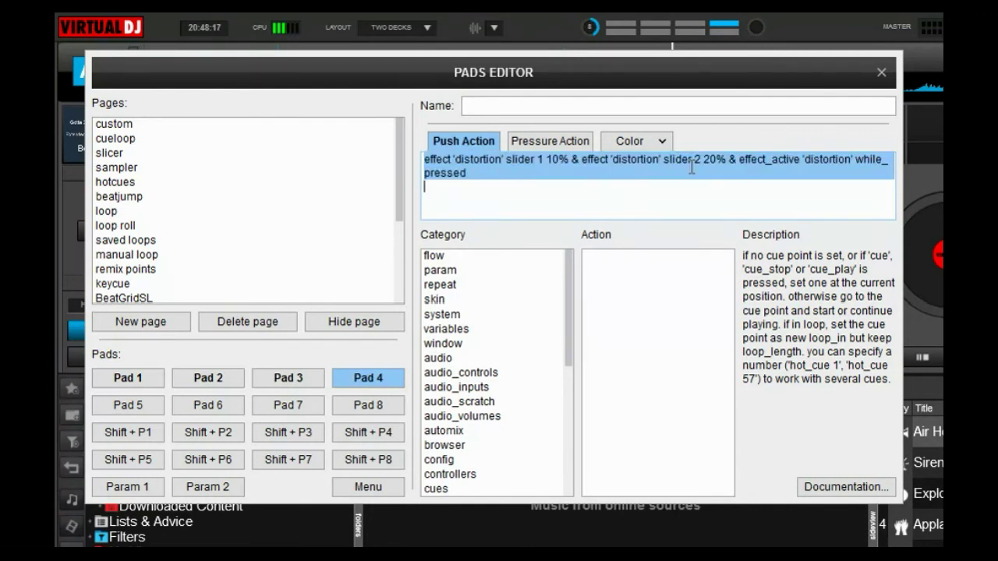
click(660, 106)
text(Dist)
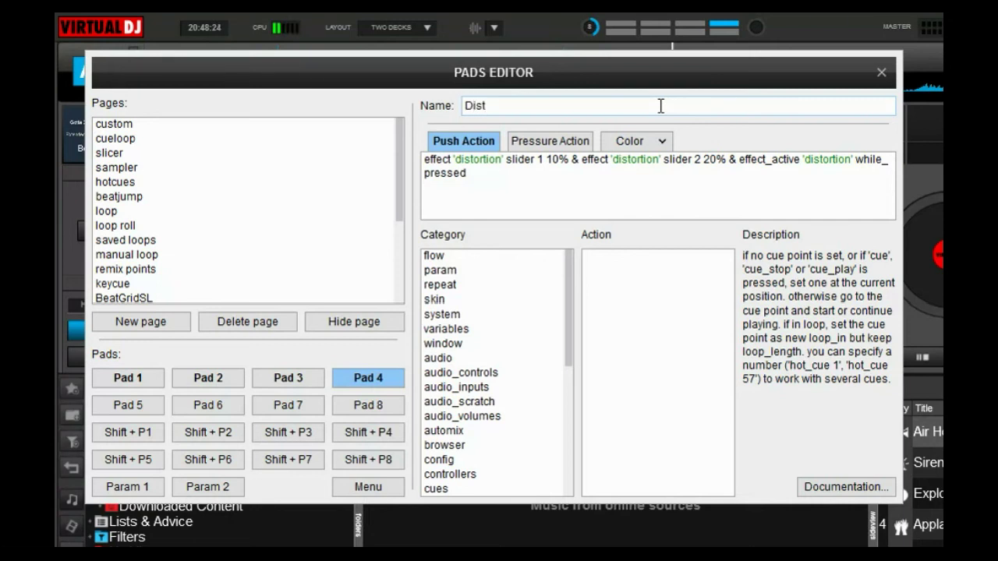
Step: Set Pad 5's push action to "sampler_play 1 while_pressed", copy that script, and name the pad Samp1
click(144, 407)
click(434, 162)
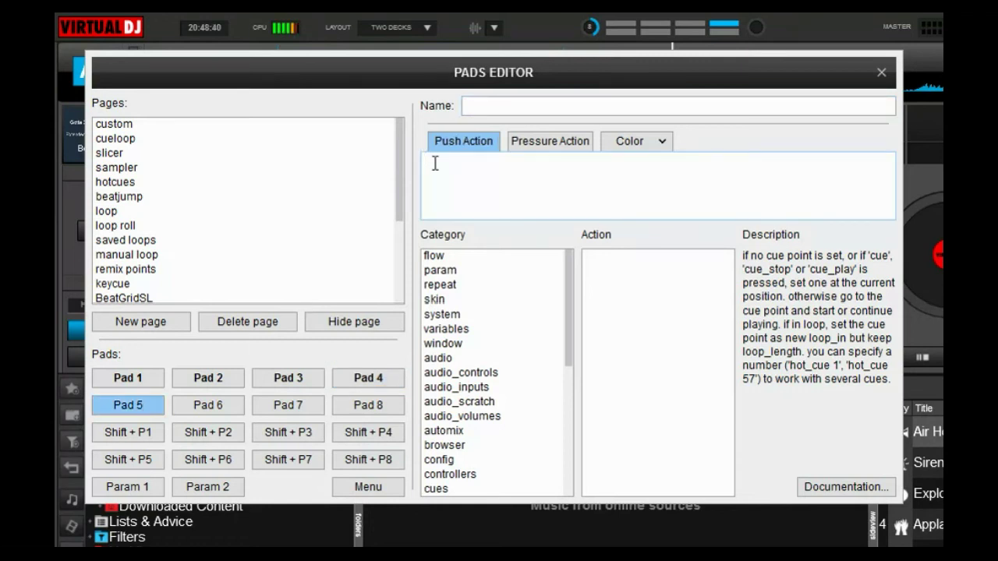
text(sampler_play 1 while_pressed)
key(ctrl+c)
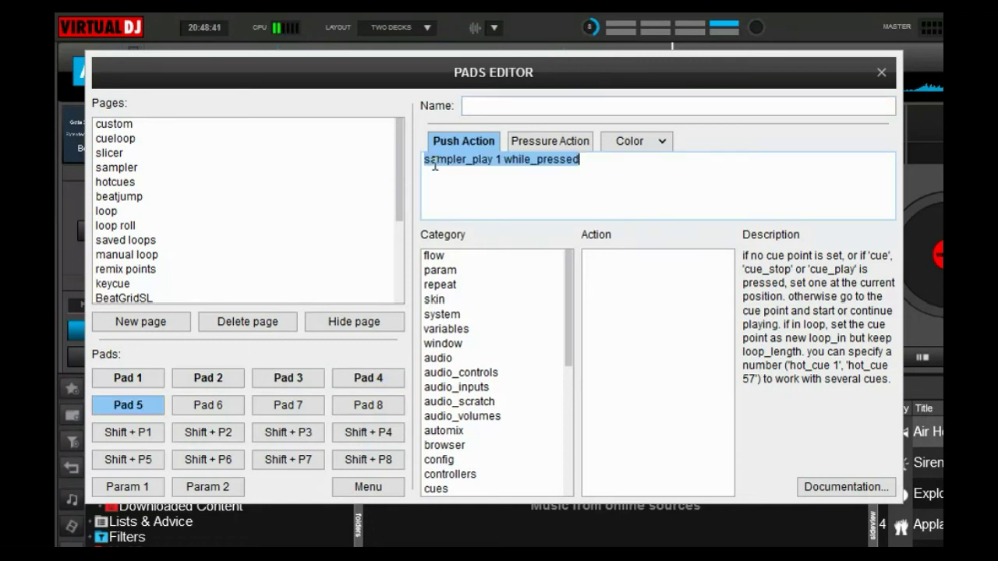
click(528, 103)
text(Samp1)
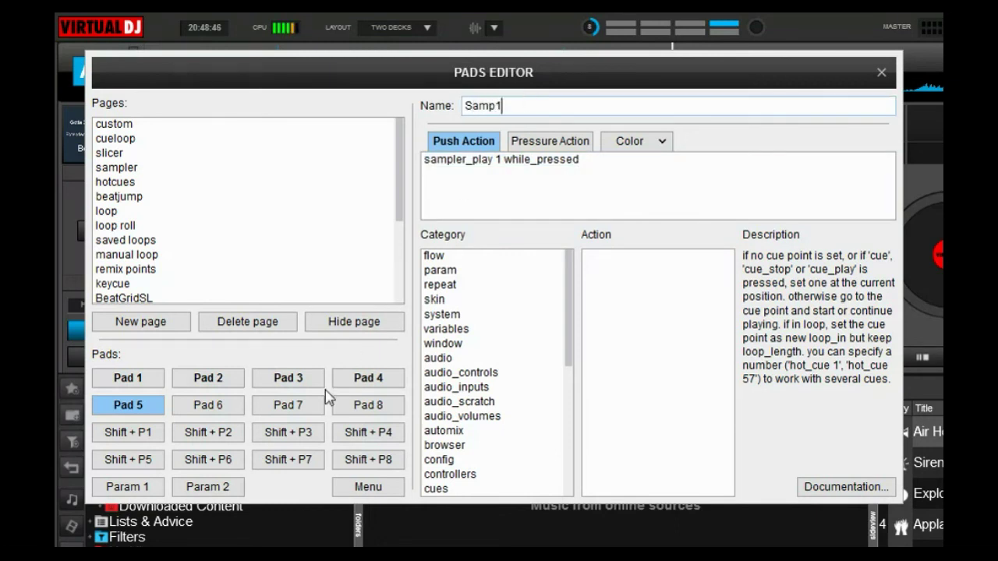
Step: Reuse the copied sampler script for Pad 6 as "sampler_play 2 while_pressed" and name the pad Samp2
click(226, 407)
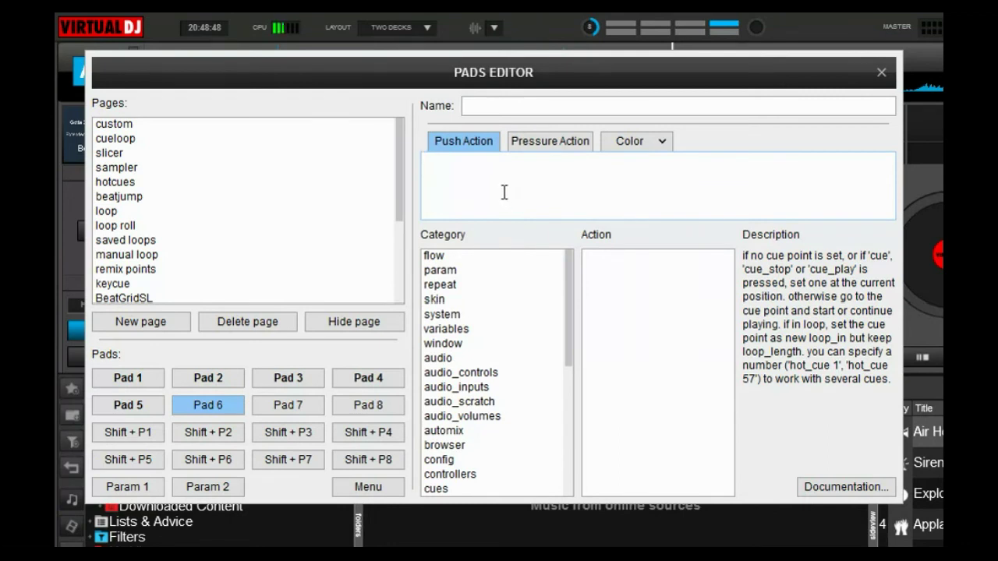
key(ctrl+v)
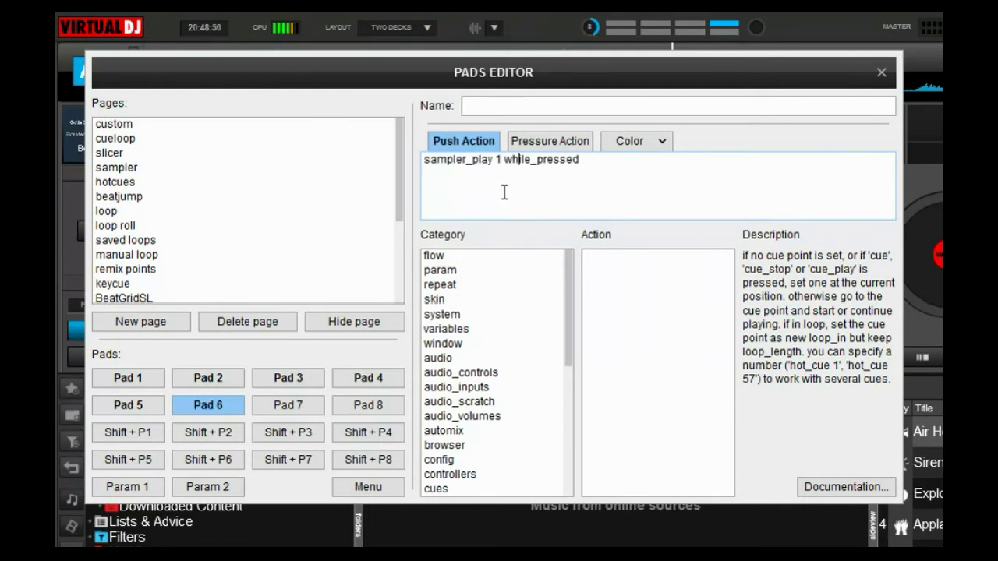
click(488, 109)
text(Samp2)
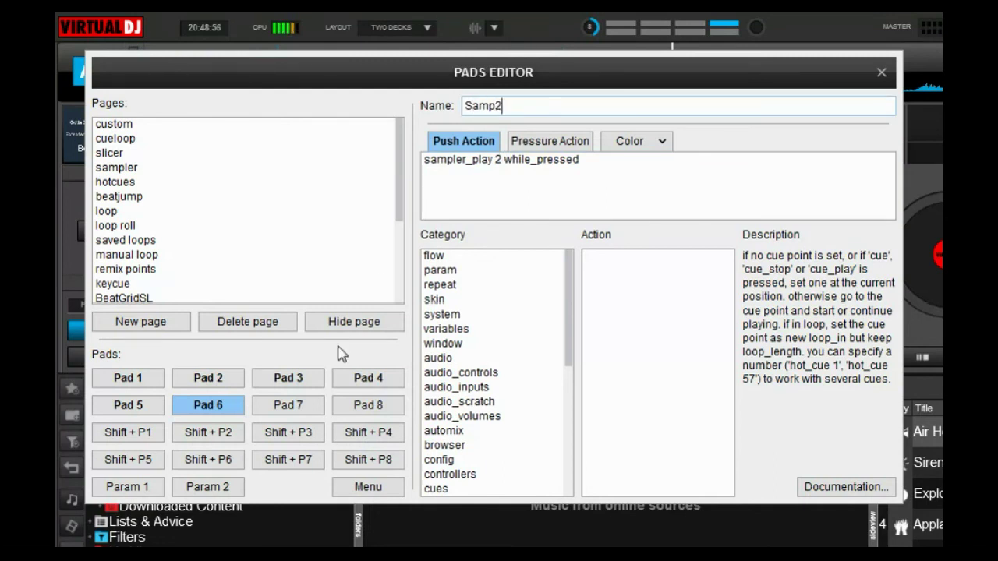
Step: Reuse the copied sampler script for Pad 7 as "sampler_play 3 while_pressed" and name the pad Samp3
click(297, 410)
click(512, 170)
key(ctrl+v)
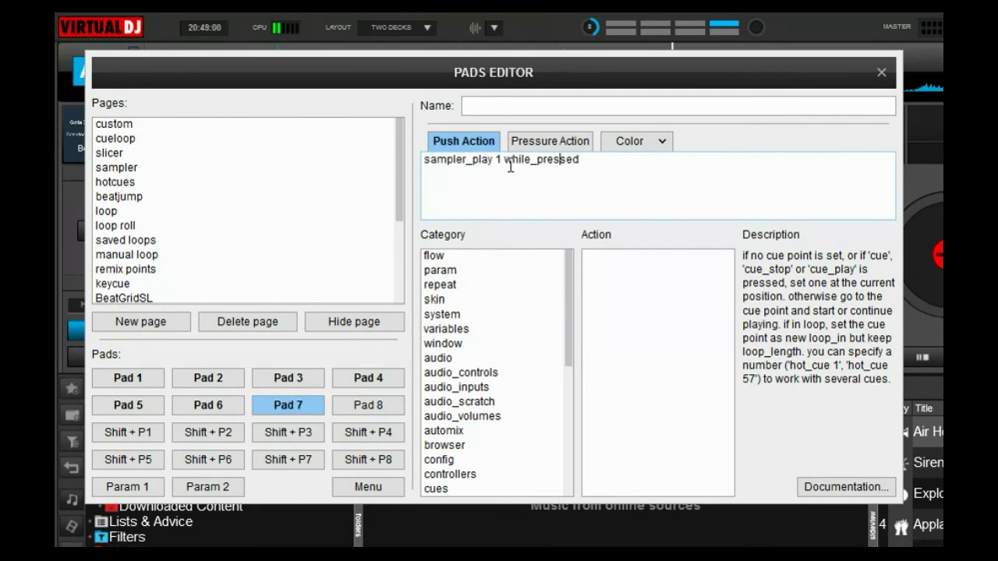
key(shift+Left)
text(3)
click(501, 107)
text(Samp3)
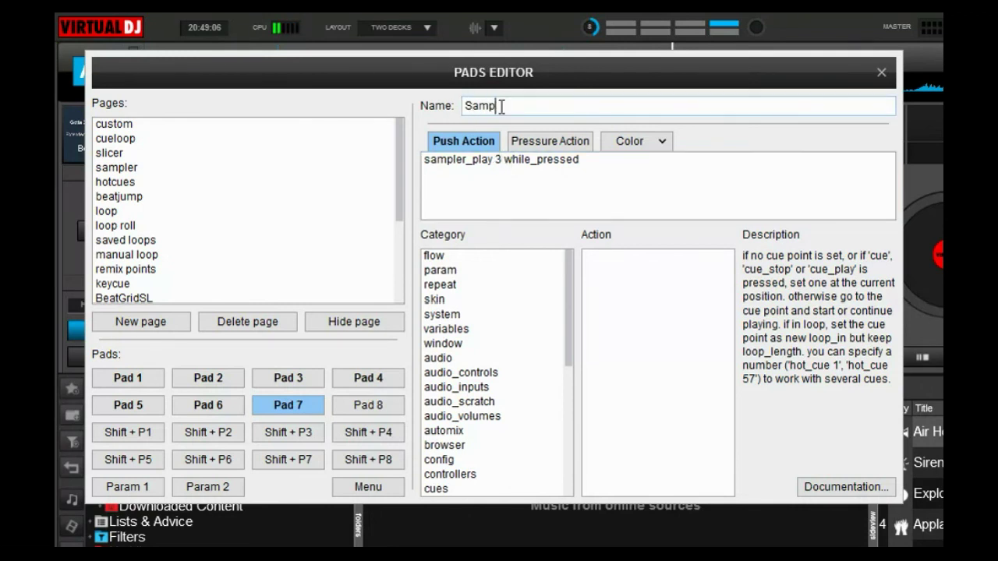
Step: Reuse the copied sampler script for Pad 8 as "sampler_play 4 while_pressed" and name the pad Samp4
click(378, 404)
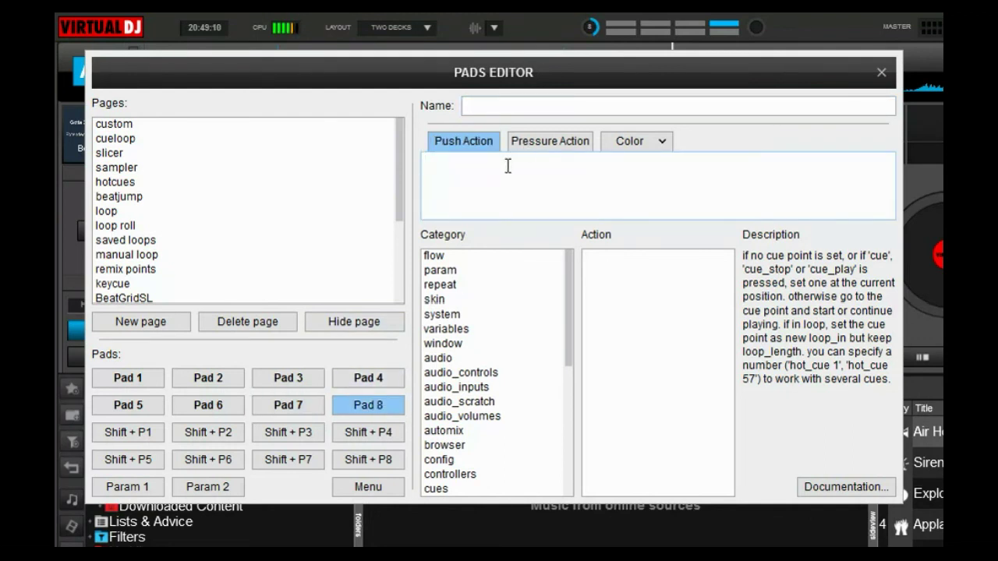
key(ctrl+v)
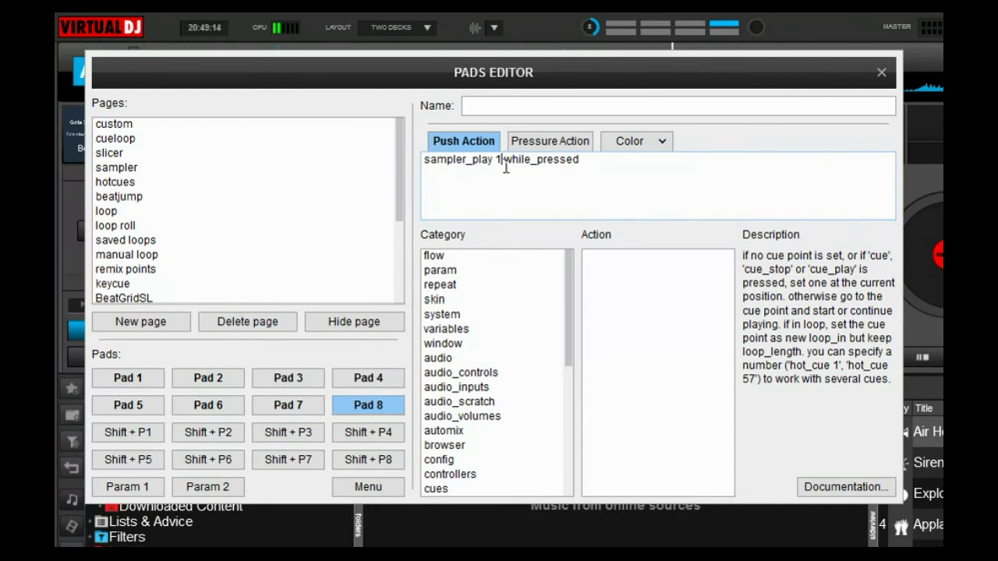
key(BackSpace)
text(4)
click(503, 110)
text(Samp4)
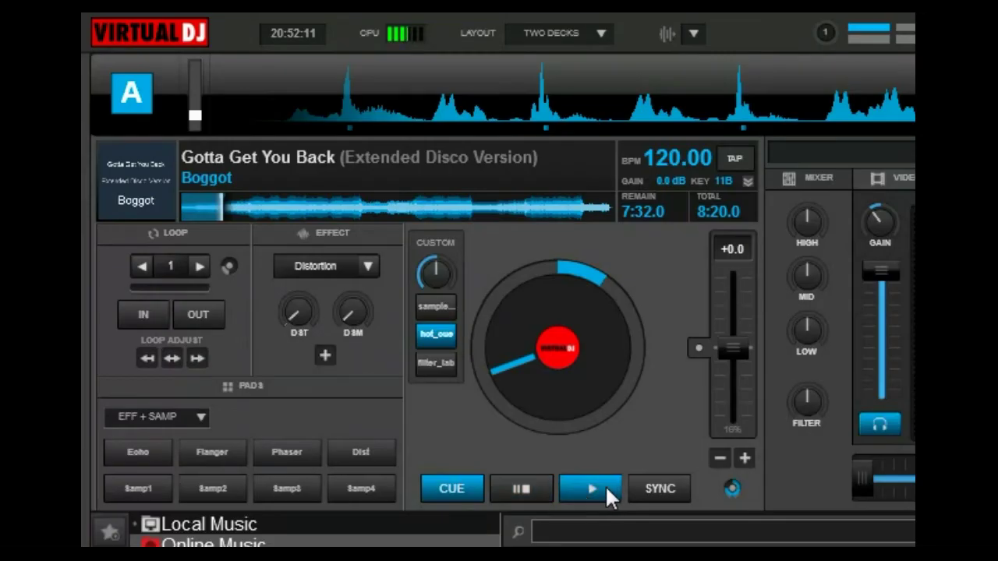
Step: With the deck A track playing, switch the Echo, Flanger, Phaser and Dist pads on and off in turn from the keyboard
click(595, 487)
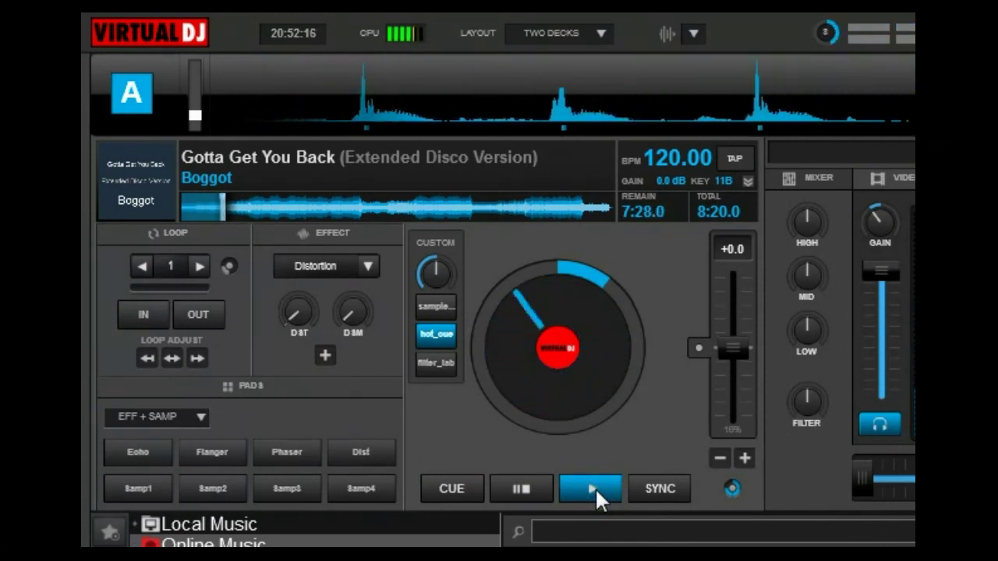
key(1)
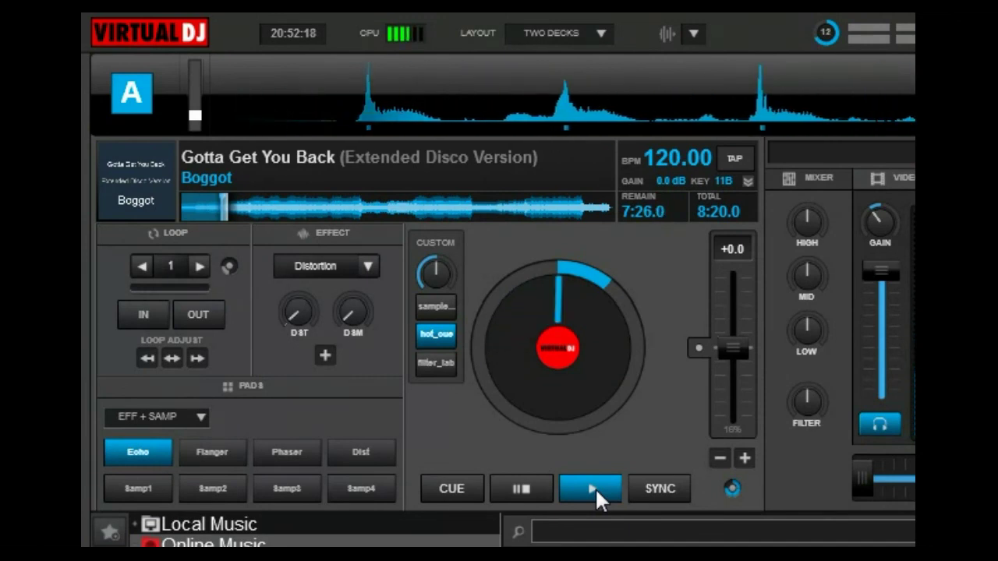
key(1)
key(2)
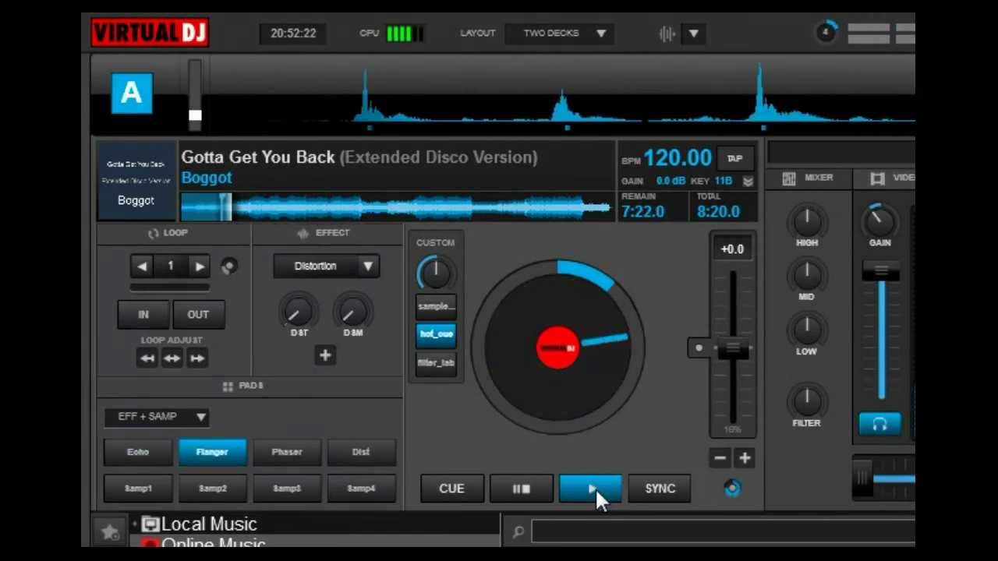
key(2)
key(3)
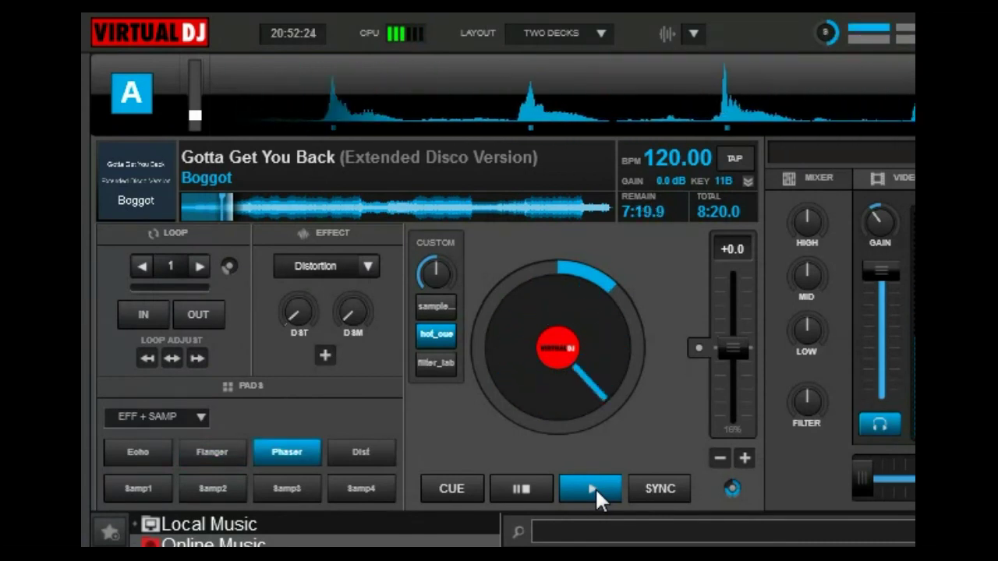
key(3)
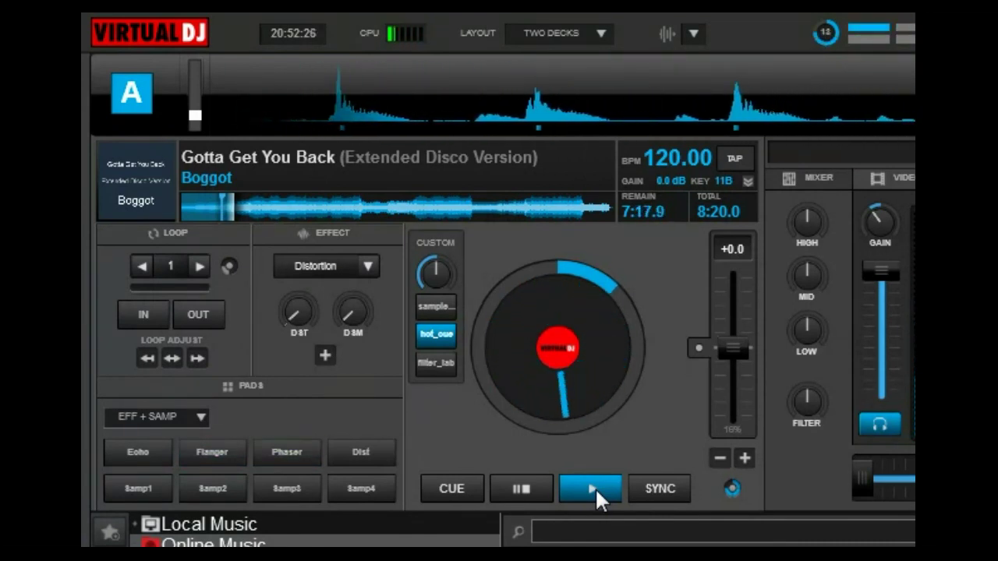
key(4)
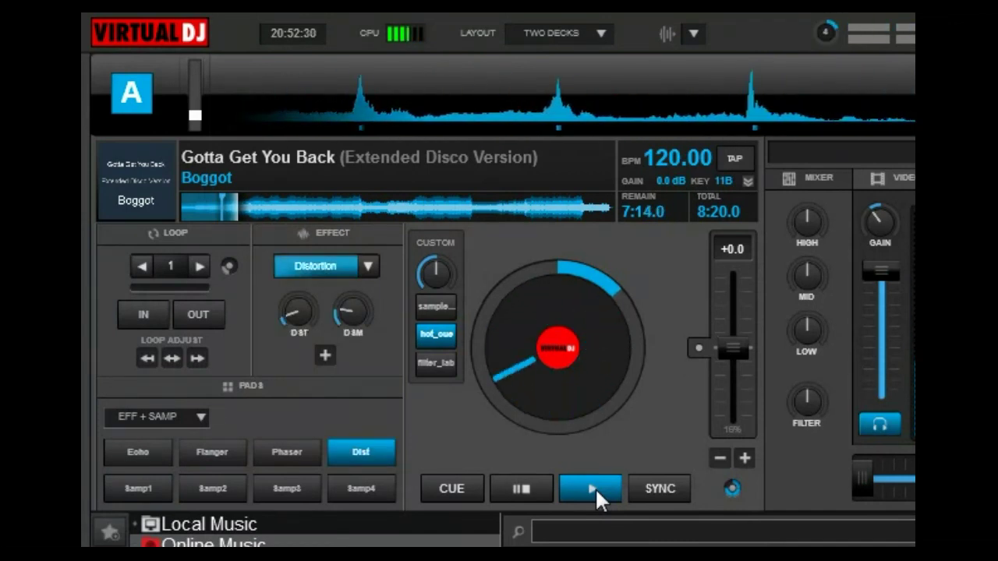
key(4)
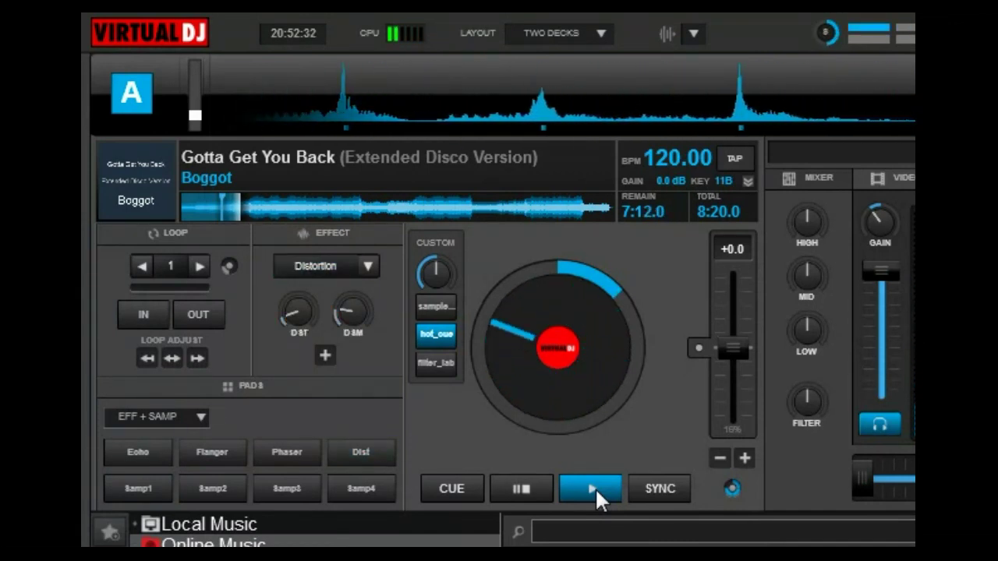
Step: Trigger the Samp1, Samp2, Samp3 and Samp4 sampler pads one after another from the keyboard
key(5)
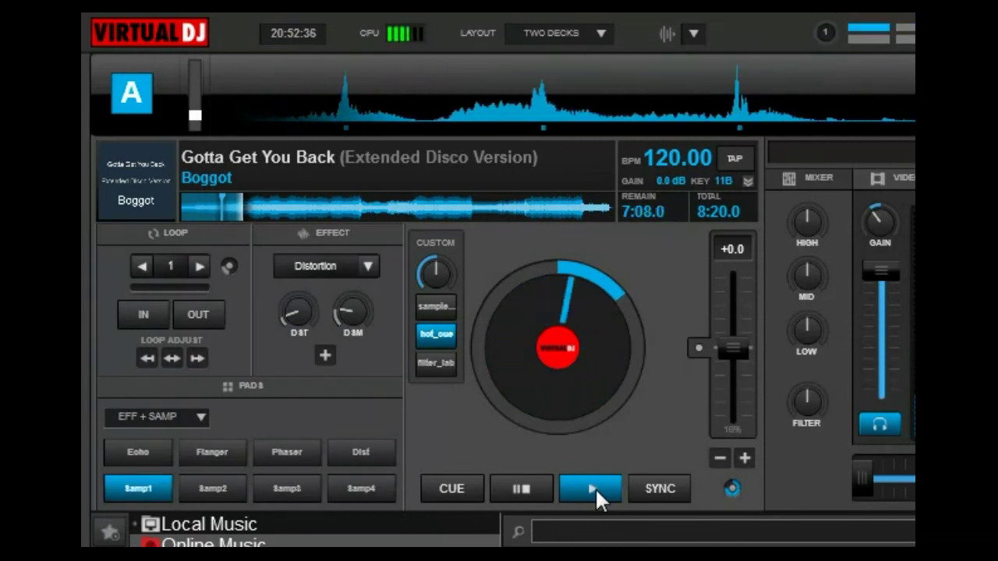
key(6)
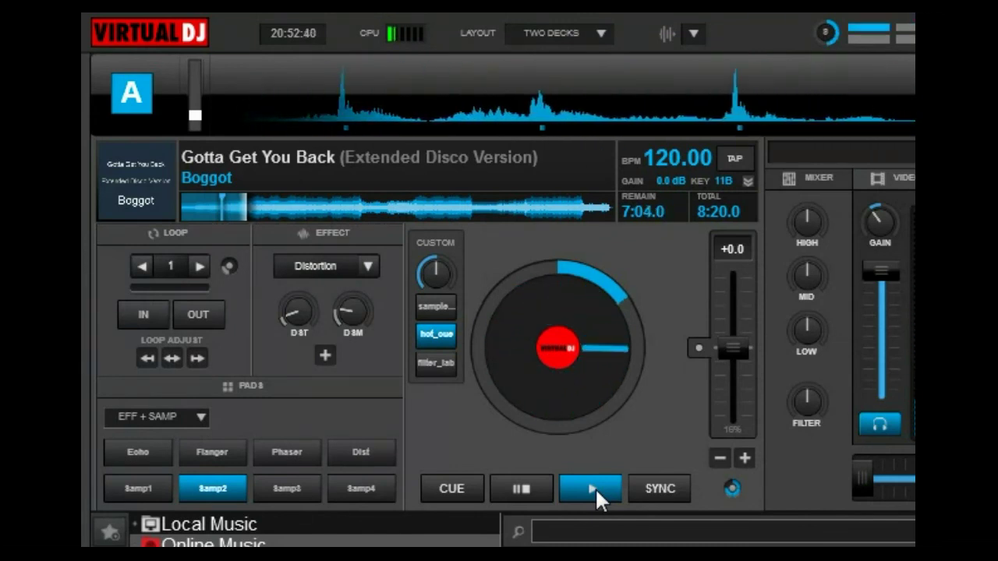
key(7)
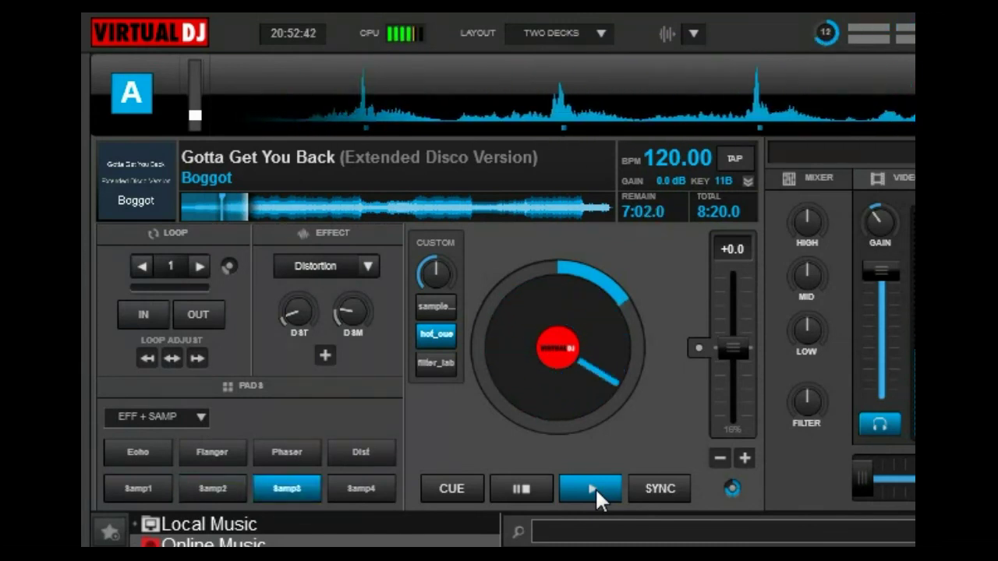
key(8)
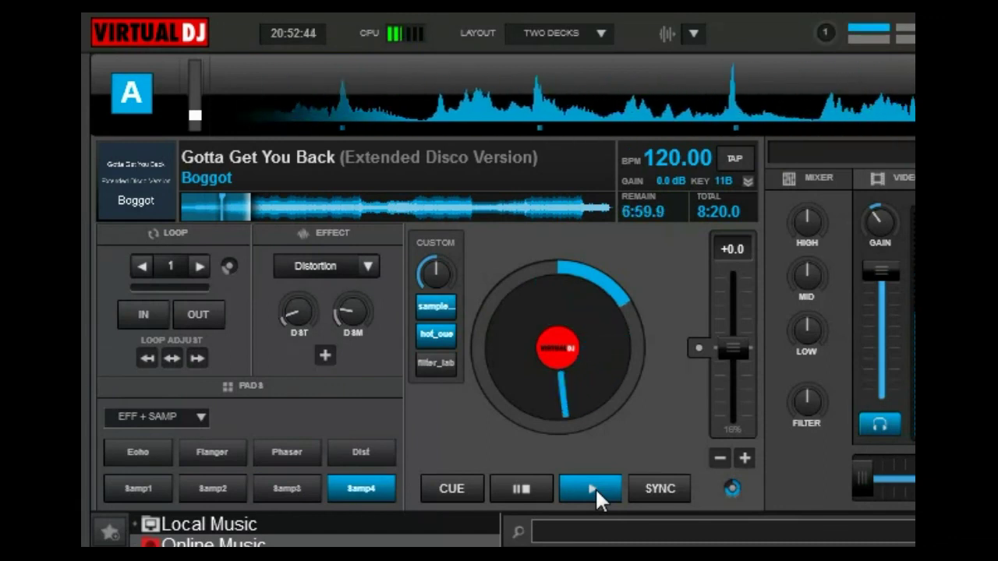